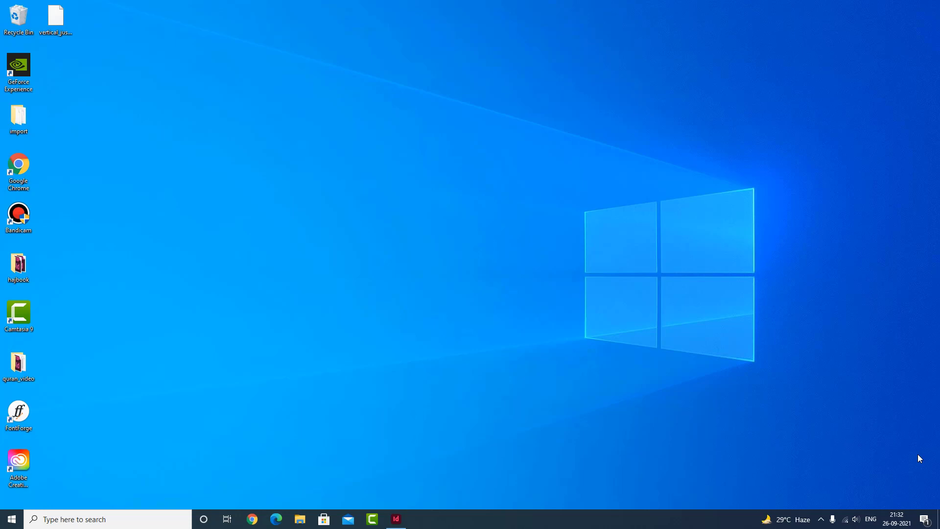
# - Switch to InDesign and place bache_ka_haj.tif at its original size at about X 18 mm, Y 20 mm
pyautogui.click(396, 518)
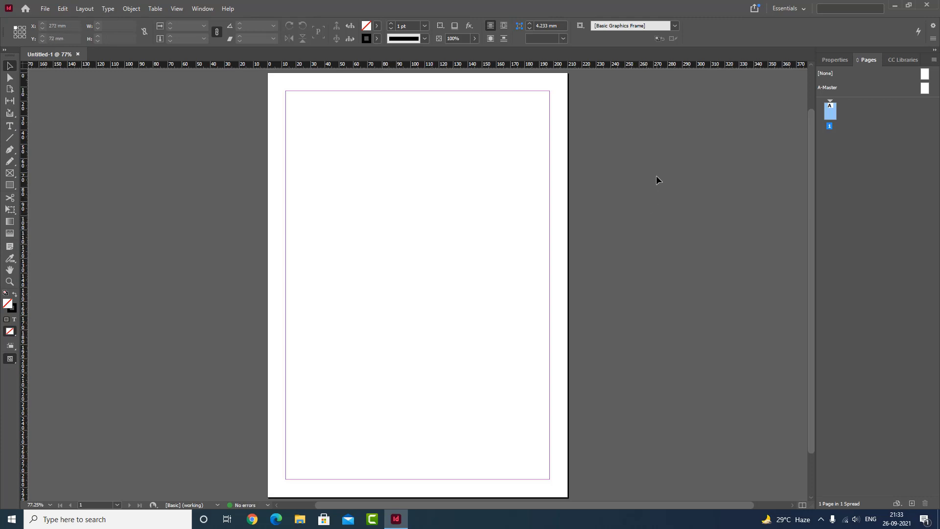
pyautogui.click(49, 10)
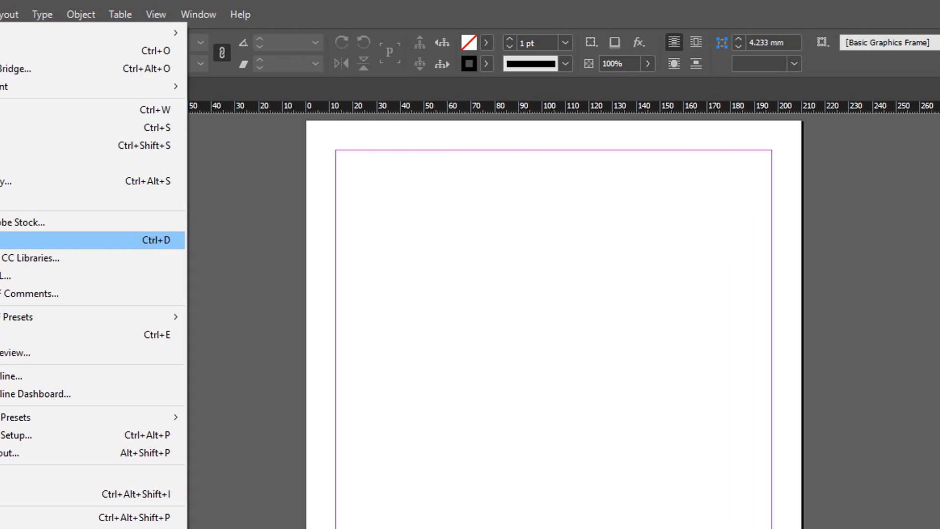
pyautogui.click(114, 241)
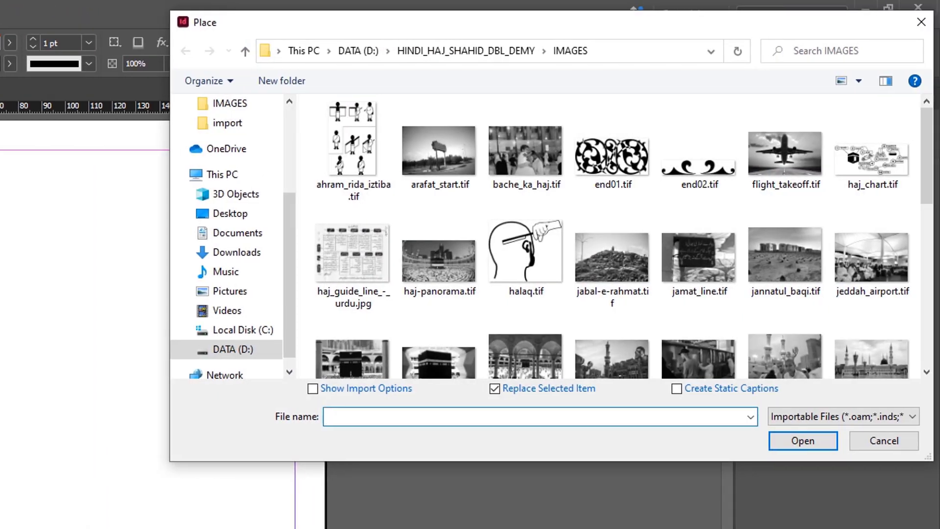
pyautogui.click(517, 158)
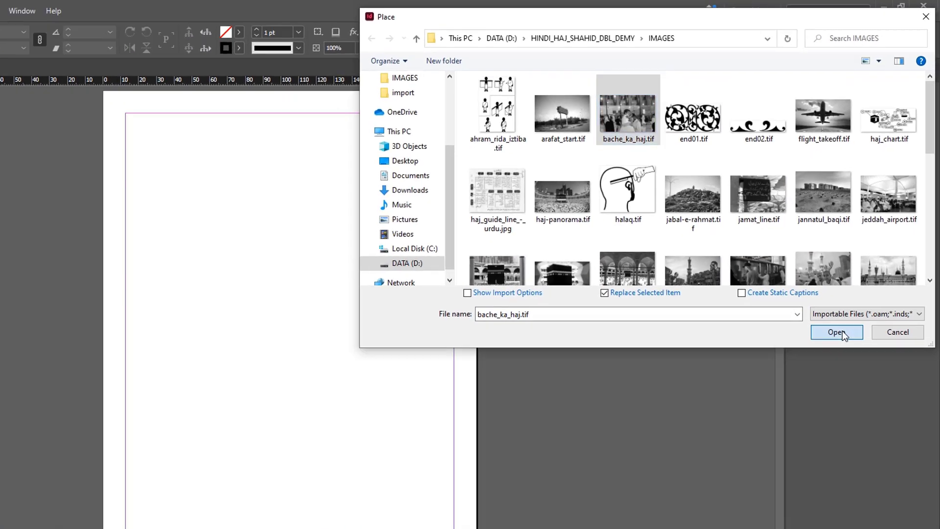
pyautogui.click(842, 330)
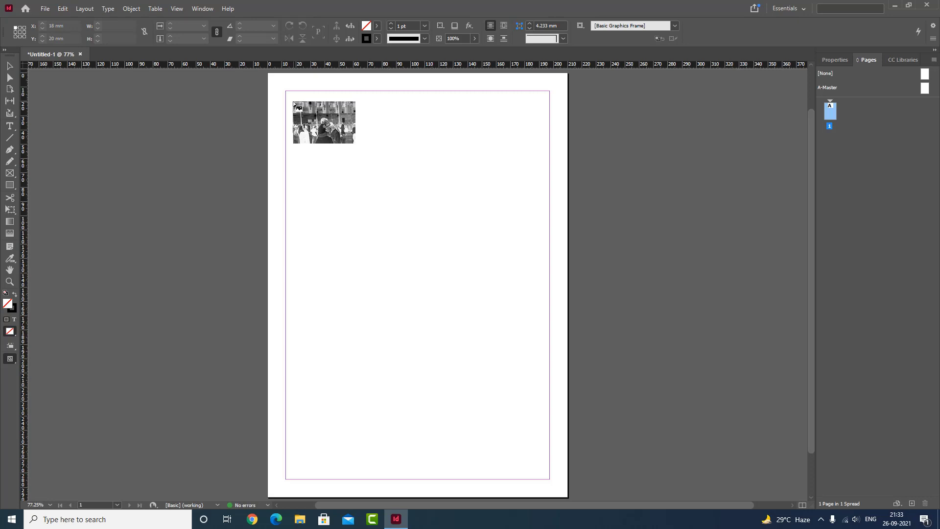
pyautogui.click(293, 101)
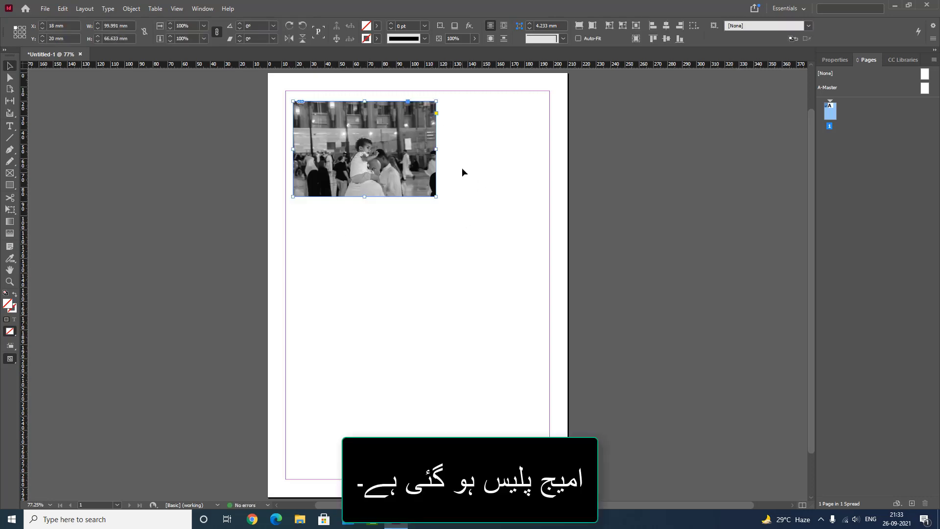
# - Undo the placement and place the image again near the page's upper-left margin corner, about 50 mm wide and 33 mm high
pyautogui.hotkey('ctrl', 'z')
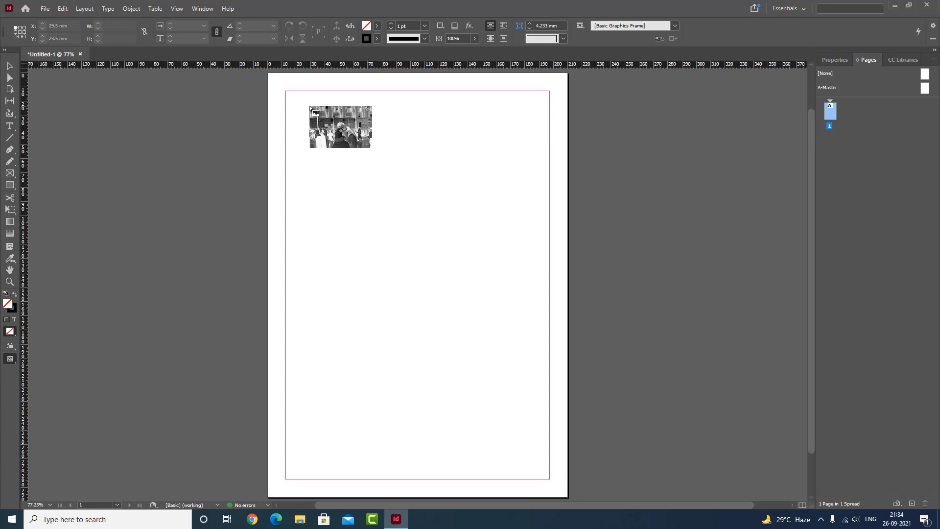
pyautogui.moveTo(304, 106); pyautogui.dragTo(351, 154)
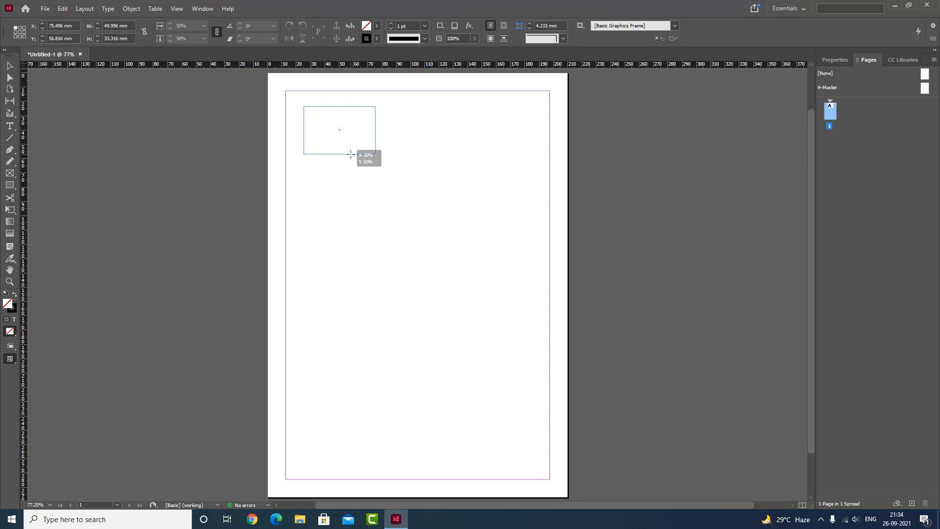
pyautogui.moveTo(351, 154); pyautogui.dragTo(350, 154)
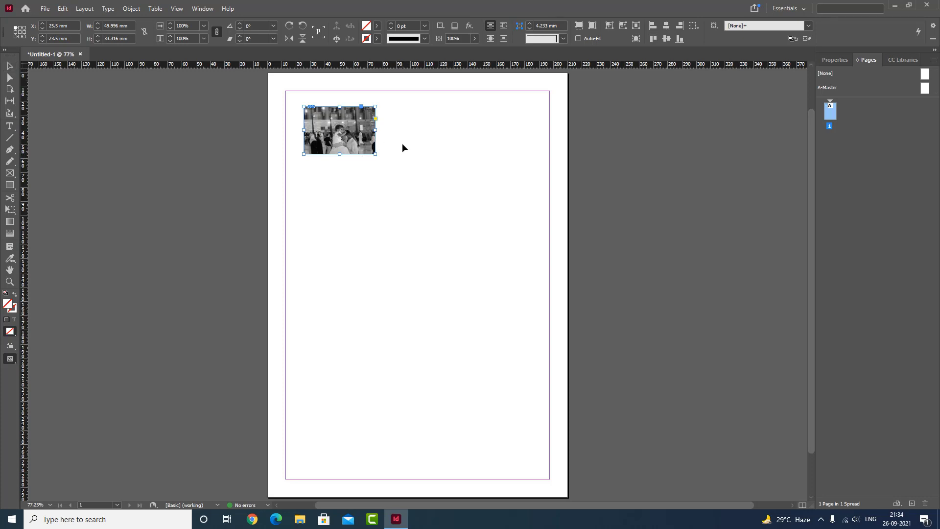
# - Undo the placement and try larger sizes, leaving the image about 278 mm wide and 185 mm high from the upper-left margin corner
pyautogui.hotkey('ctrl', 'z')
pyautogui.moveTo(296, 100); pyautogui.dragTo(472, 277)
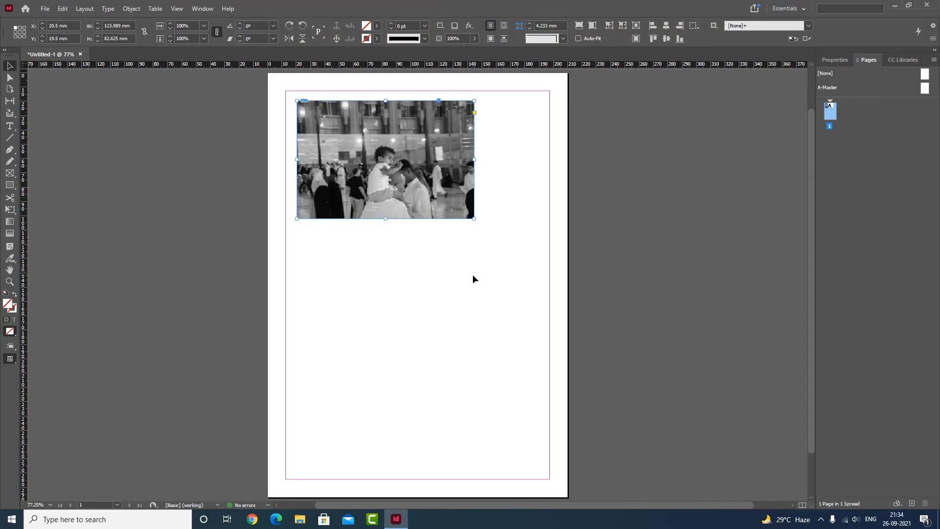
pyautogui.hotkey('ctrl', 'z')
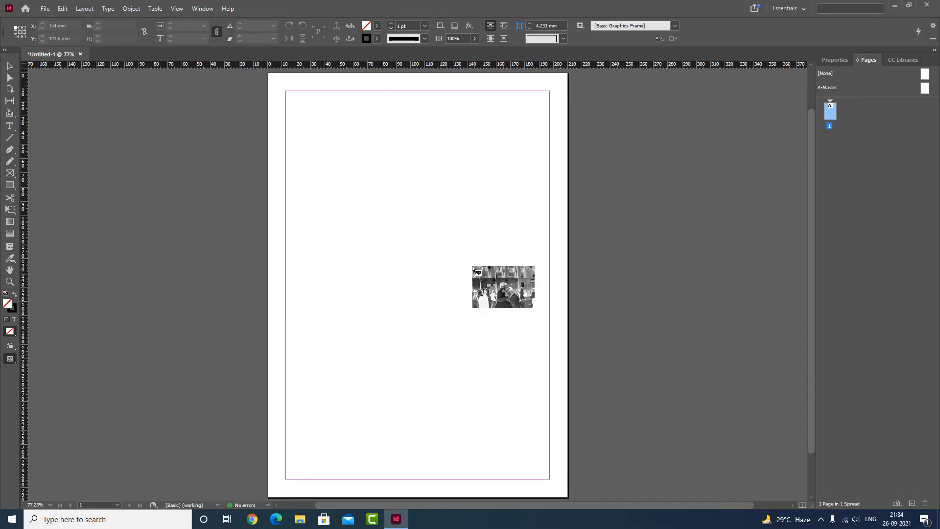
pyautogui.moveTo(294, 99); pyautogui.dragTo(536, 364)
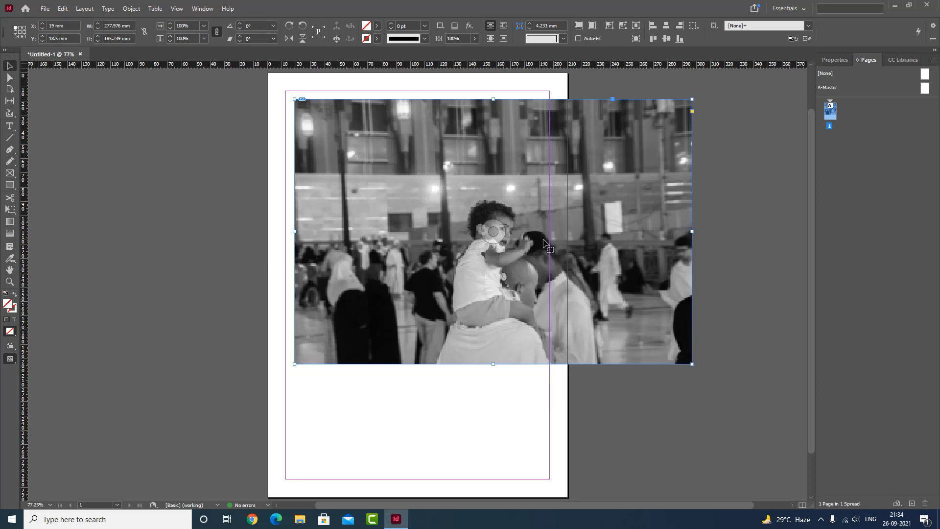
# - Set the document's display performance to High Quality Display and deselect the image
pyautogui.click(178, 9)
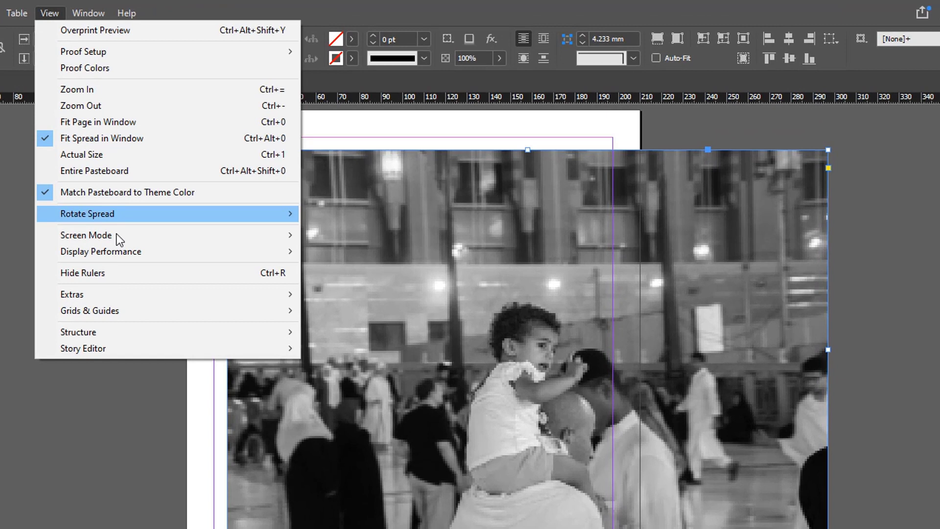
pyautogui.moveTo(171, 210)
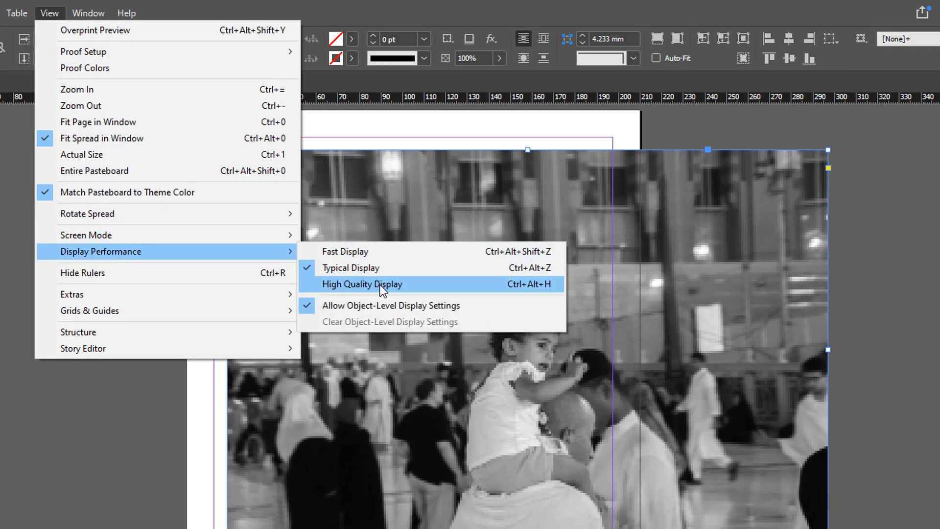
pyautogui.click(353, 285)
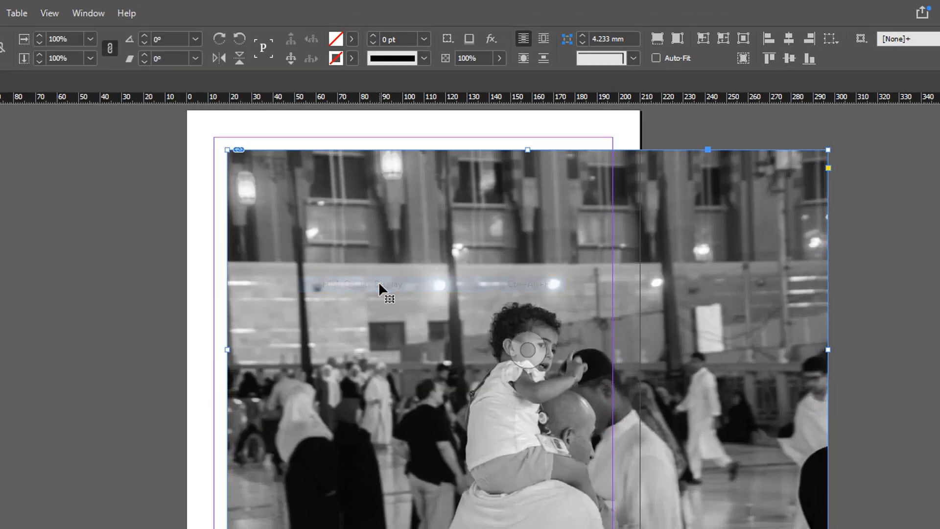
pyautogui.click(898, 397)
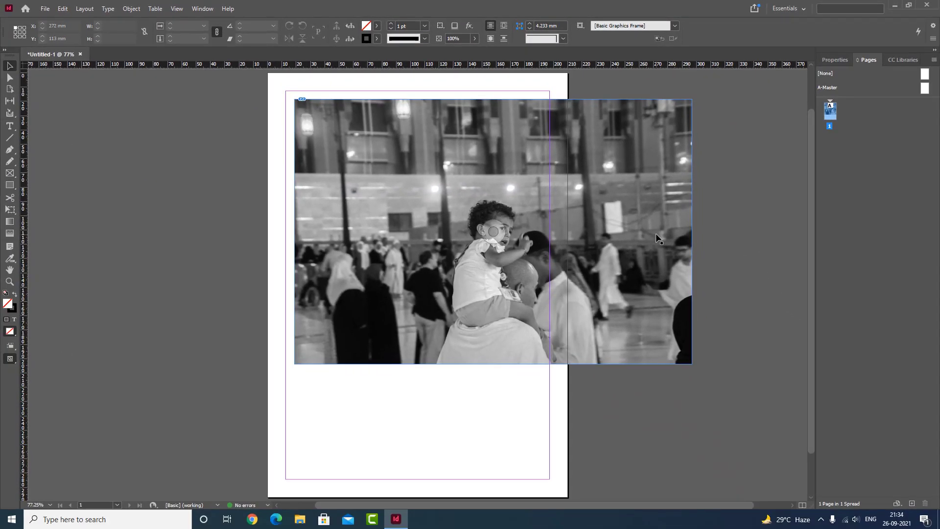
# - Delete the large image from the page and load bache_ka_haj.tif again for placing
pyautogui.click(657, 239)
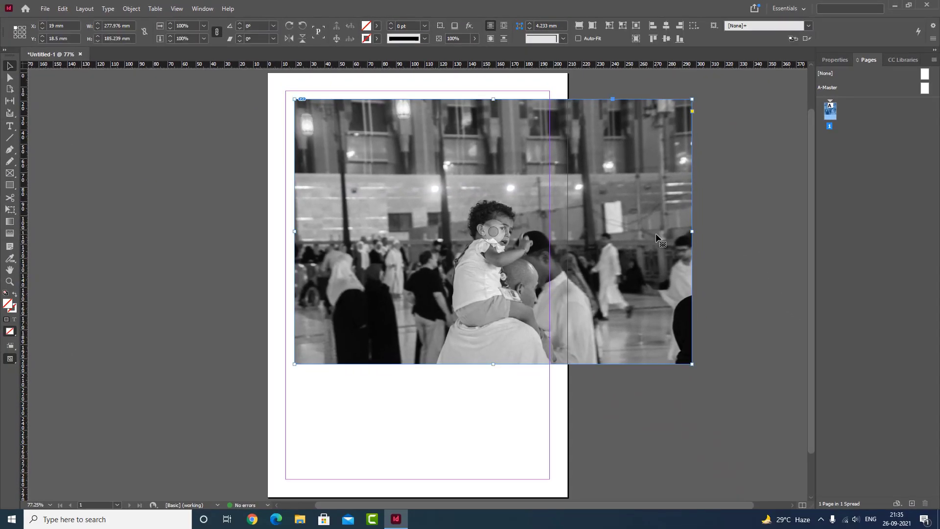
pyautogui.press('Delete')
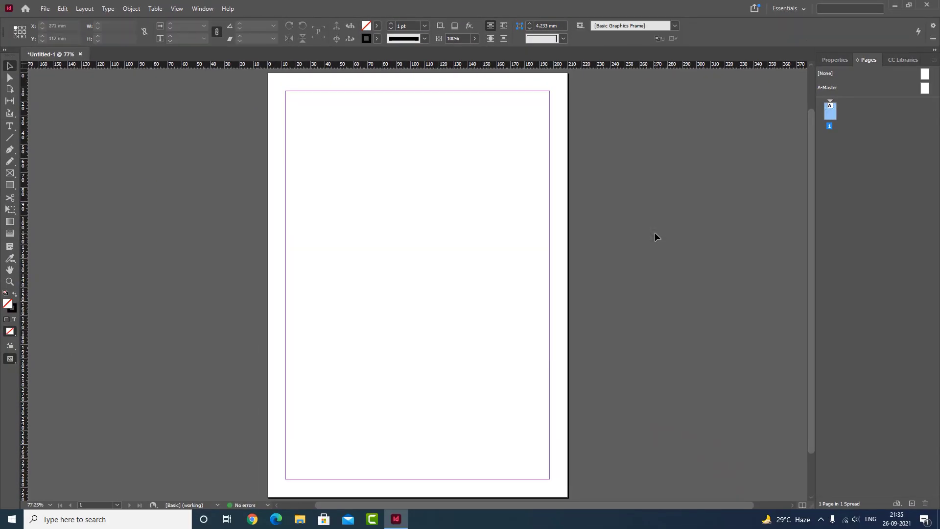
pyautogui.hotkey('ctrl', 'd')
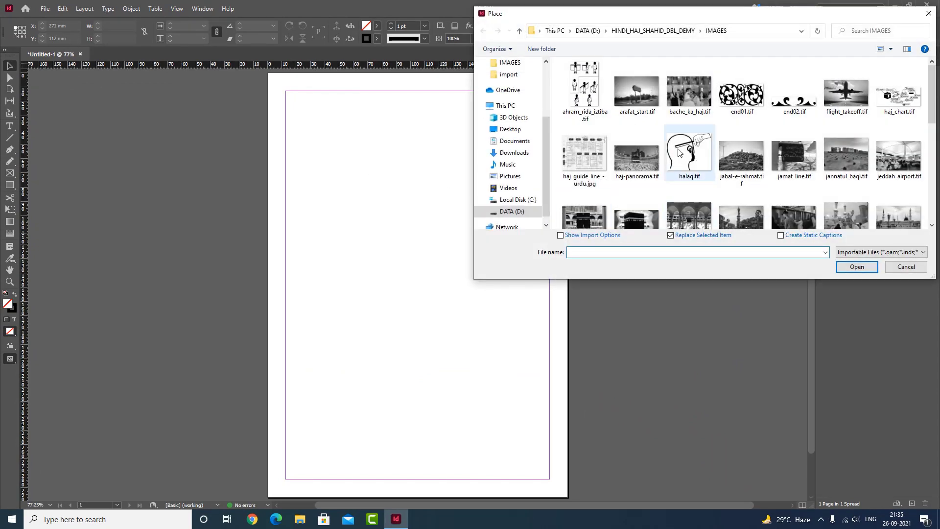
pyautogui.click(689, 93)
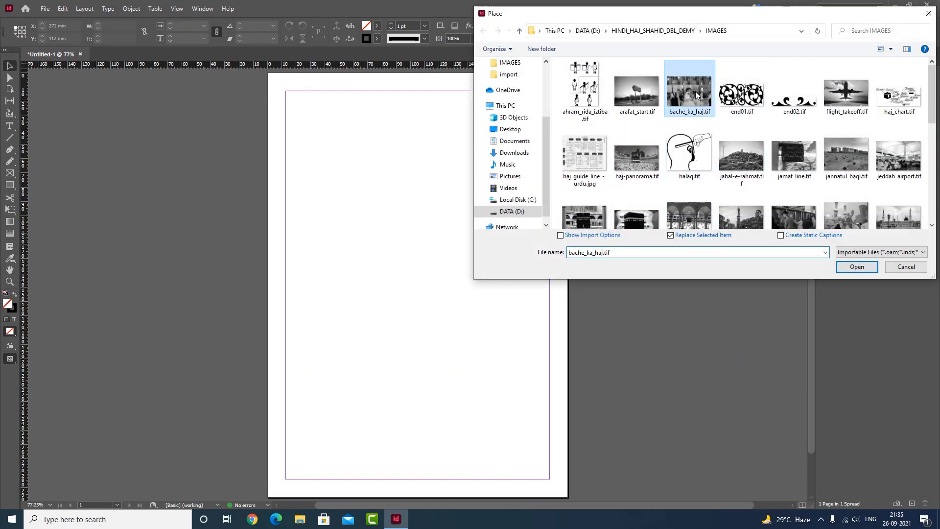
pyautogui.click(856, 267)
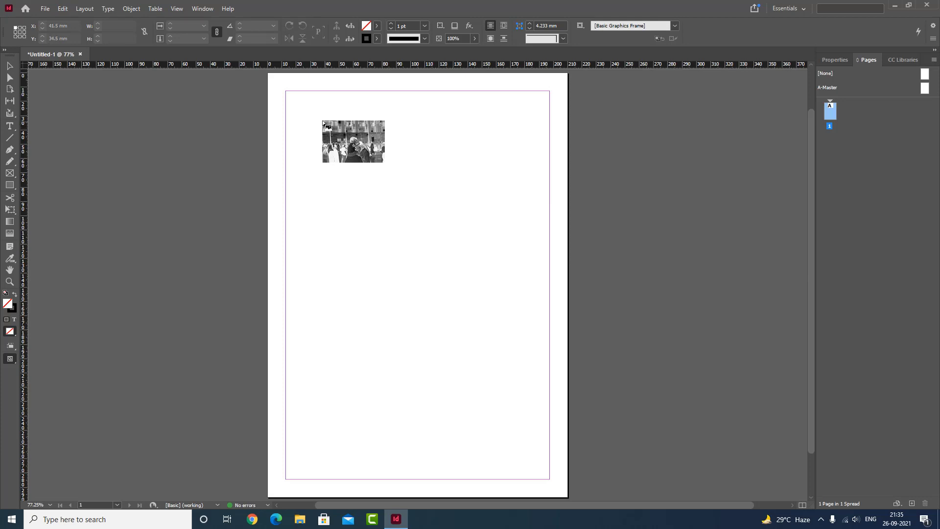
# - Try placing the image in frames of about 165 × 206.5 mm and 167 × 35.5 mm, undoing each and discarding the loaded image
pyautogui.moveTo(299, 102); pyautogui.dragTo(534, 398)
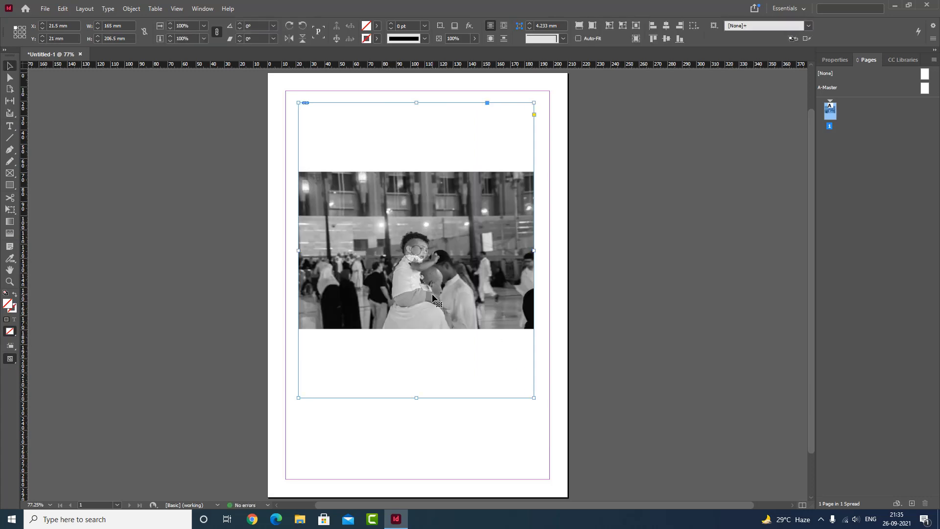
pyautogui.hotkey('ctrl', 'z')
pyautogui.moveTo(294, 100); pyautogui.dragTo(534, 151)
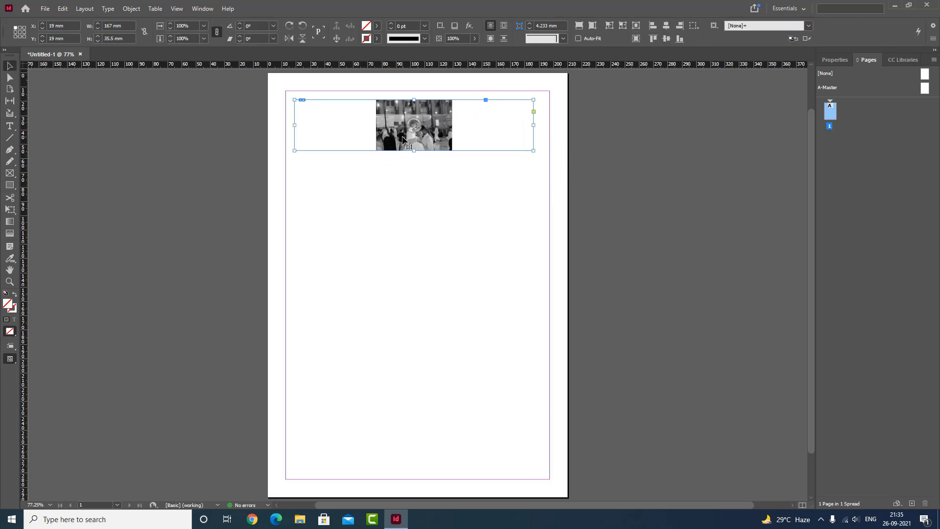
pyautogui.hotkey('ctrl', 'z')
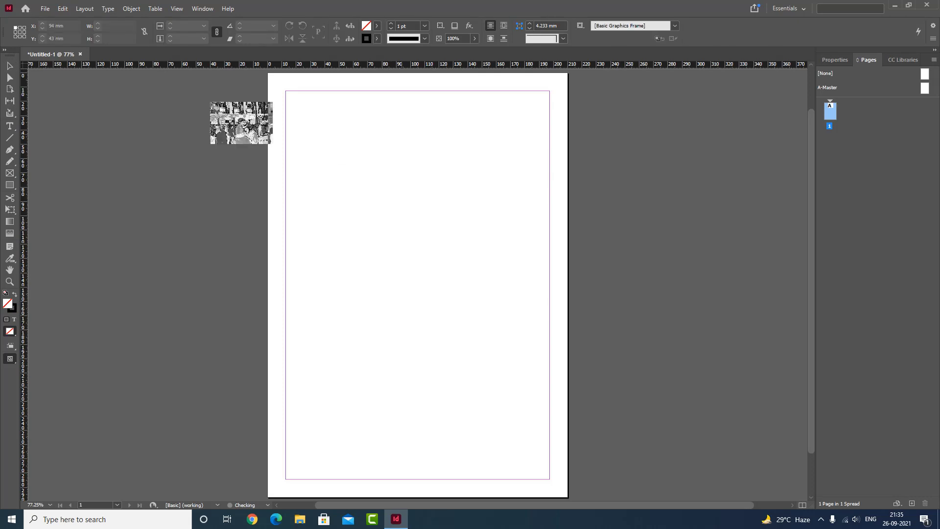
pyautogui.click(11, 65)
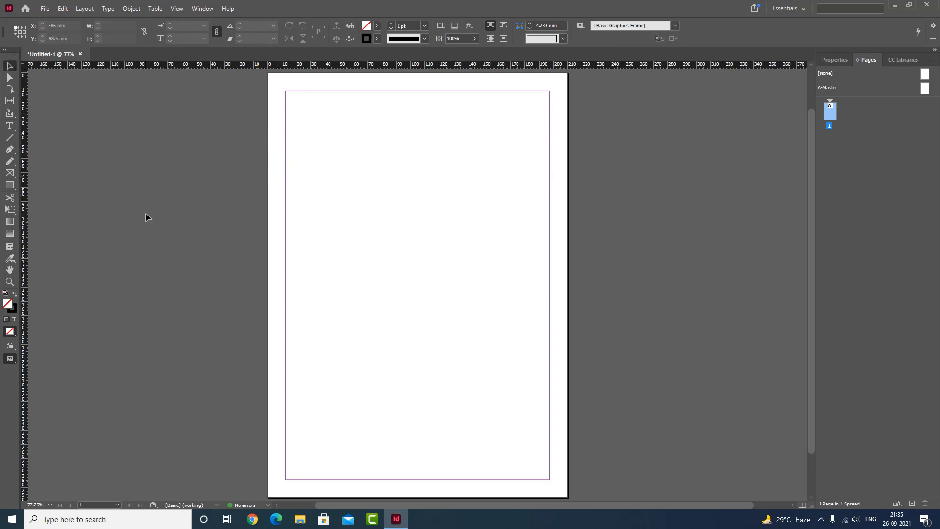
# - Draw an empty rectangular graphics frame about 86.5 × 60.5 mm at the page's upper-left margin corner and deselect it
pyautogui.click(9, 173)
pyautogui.moveTo(294, 103); pyautogui.dragTo(418, 189)
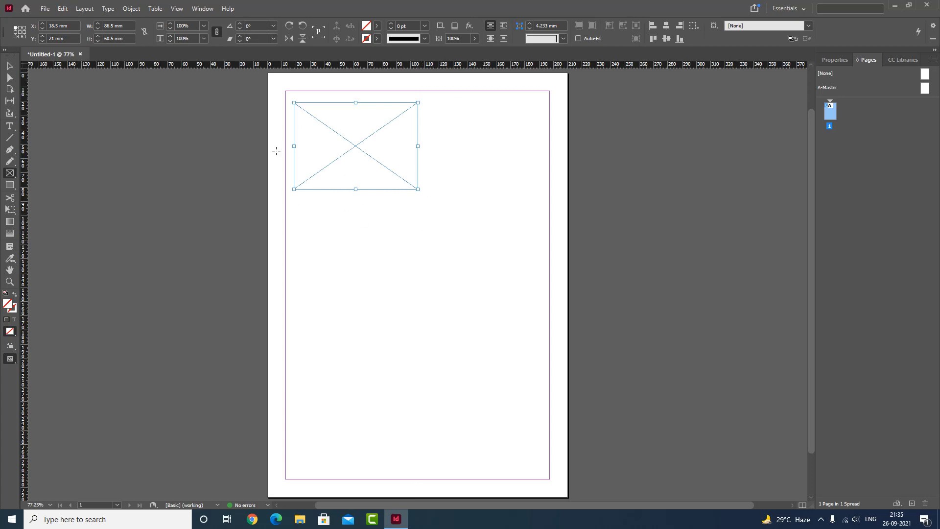
pyautogui.click(9, 66)
pyautogui.click(480, 163)
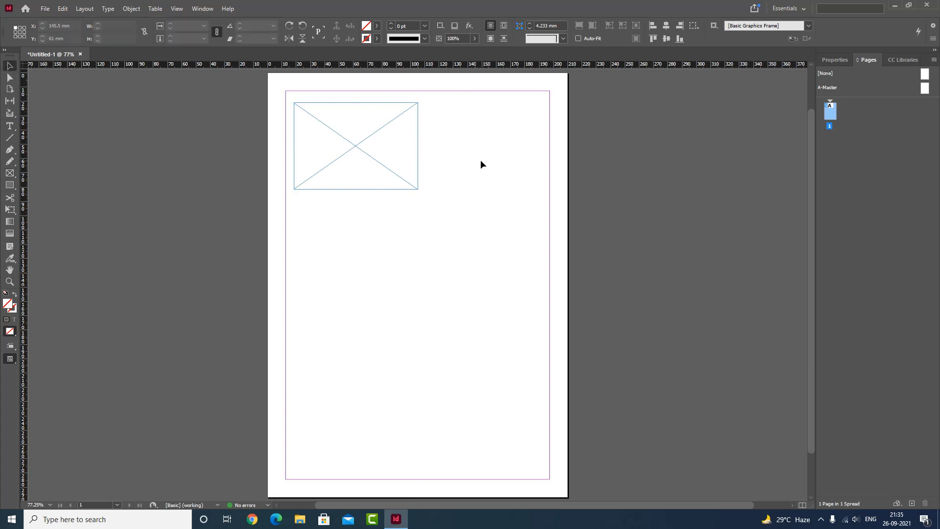
pyautogui.press('d')
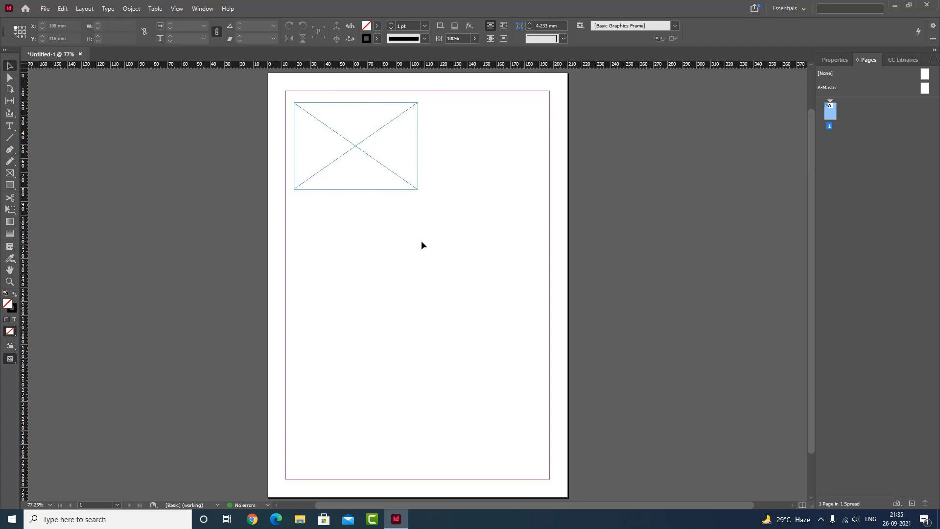
# - Place bache_ka_haj.tif inside the empty rectangular frame
pyautogui.hotkey('ctrl', 'd')
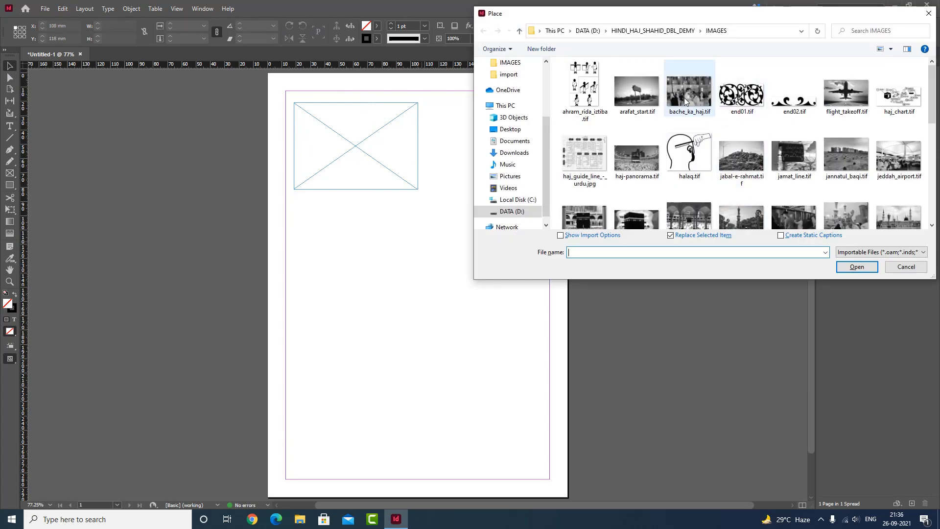
pyautogui.click(685, 101)
pyautogui.click(857, 266)
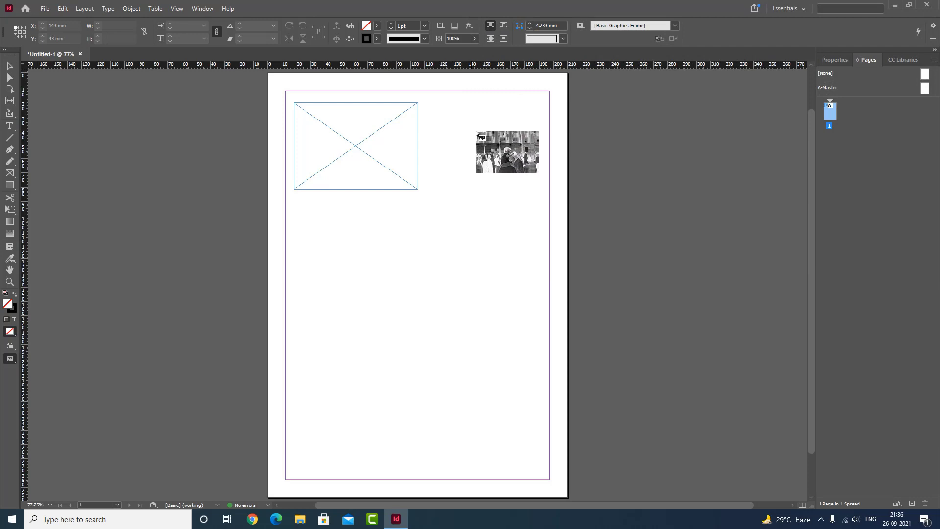
pyautogui.click(333, 118)
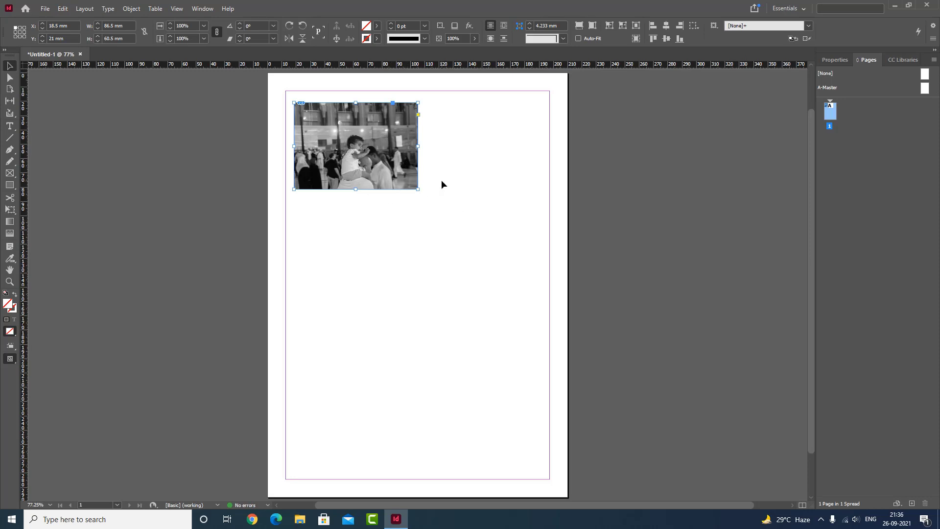
# - Cancel placing another file and undo the image placement in the frame
pyautogui.hotkey('ctrl', 'd')
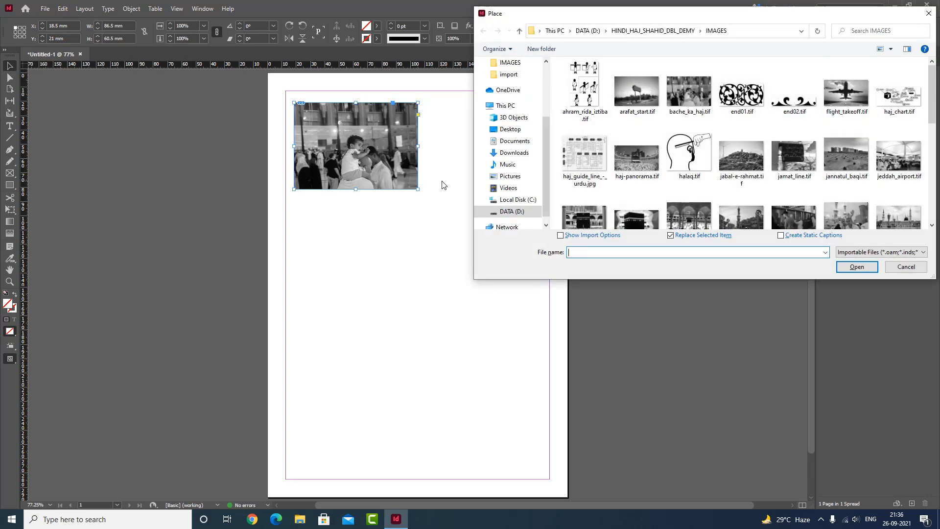
pyautogui.press('Escape')
pyautogui.hotkey('ctrl', 'z')
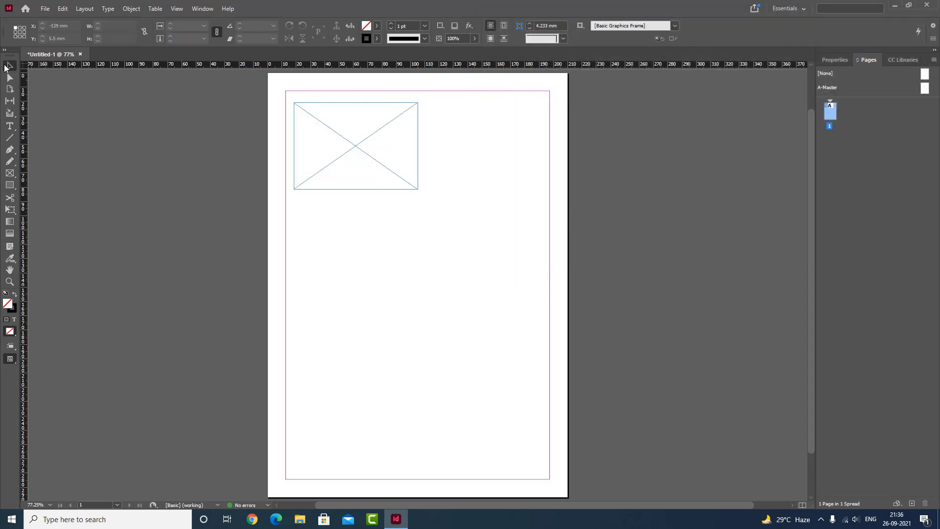
# - Try placing flight_takeoff.tif inside the empty rectangular frame, undo the placement and discard the loaded image
pyautogui.click(348, 138)
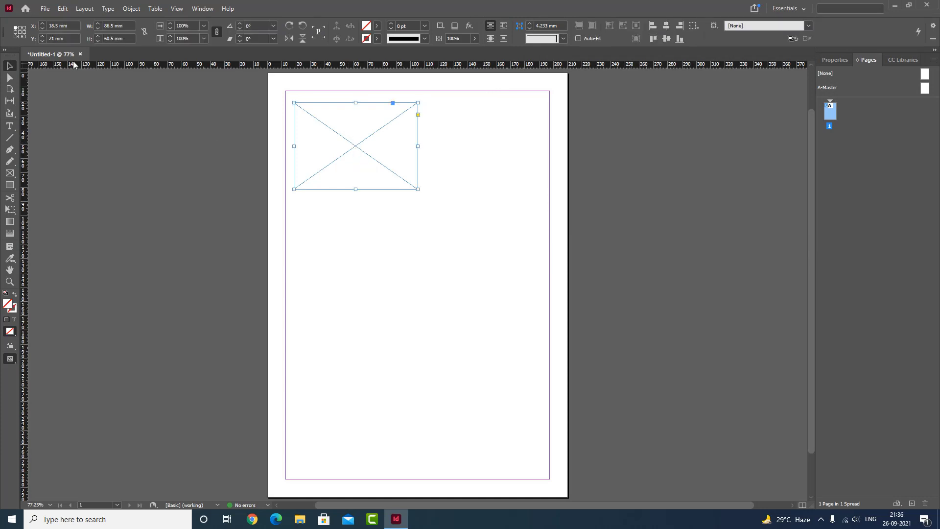
pyautogui.click(44, 8)
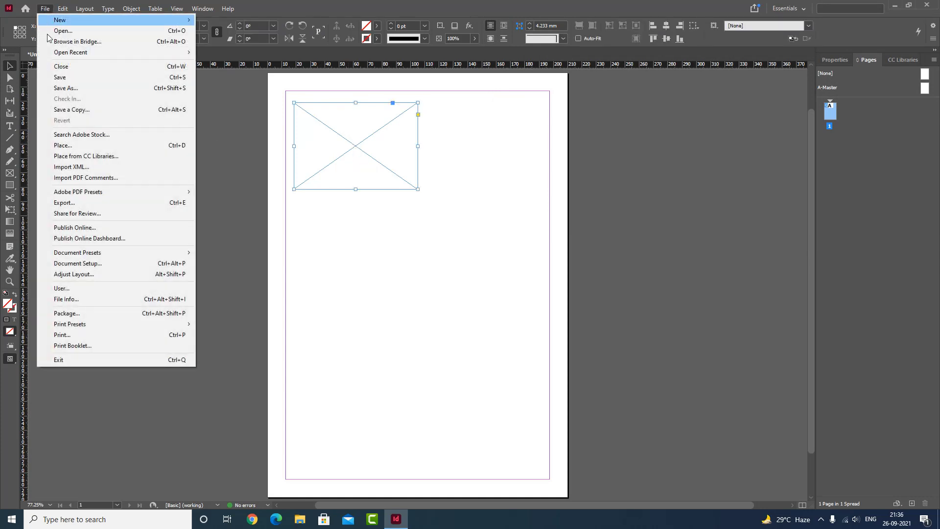
pyautogui.click(62, 145)
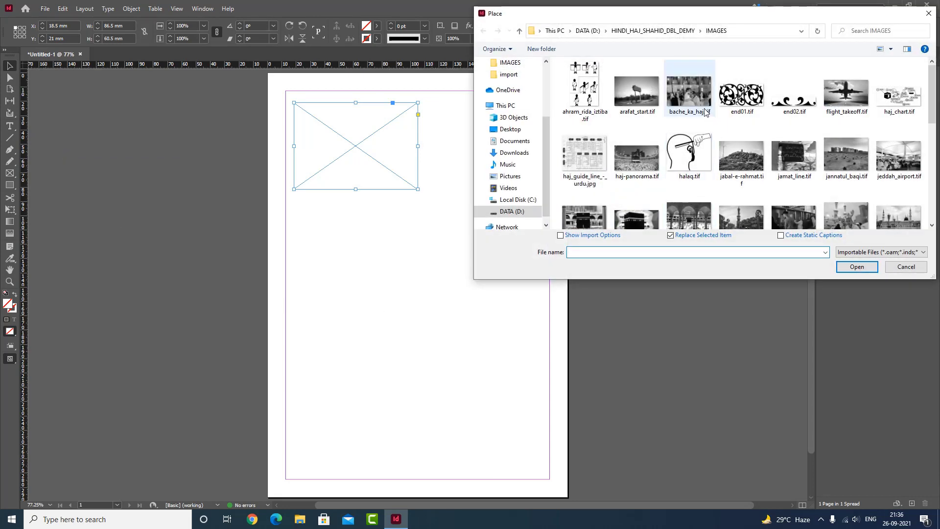
pyautogui.click(637, 93)
pyautogui.click(845, 93)
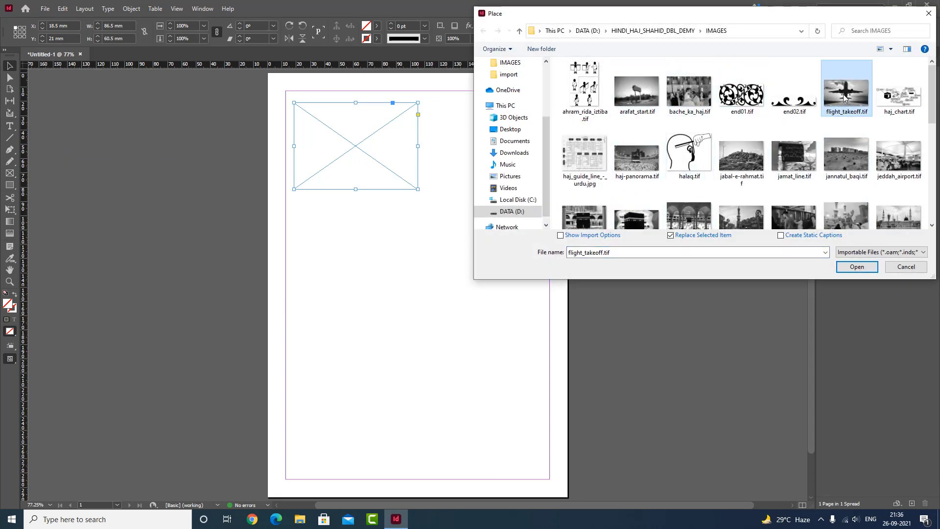
pyautogui.click(856, 266)
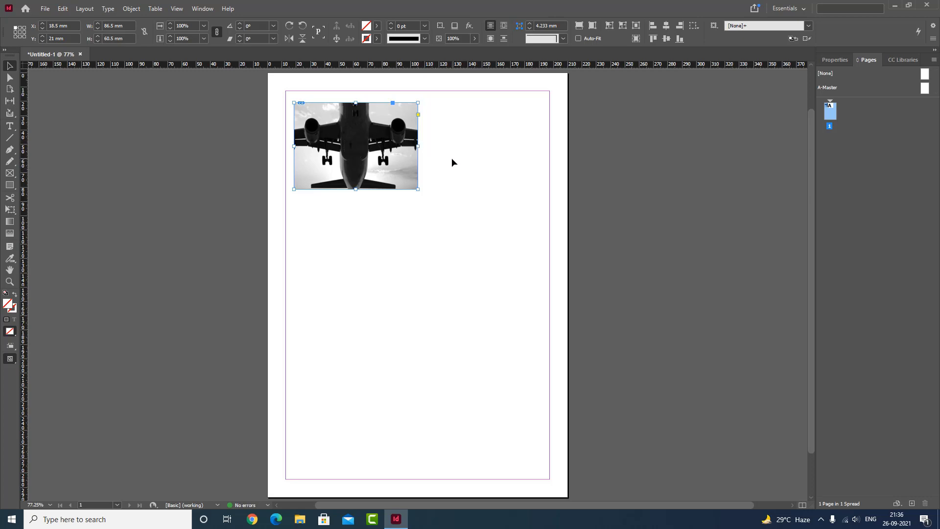
pyautogui.hotkey('ctrl', 'z')
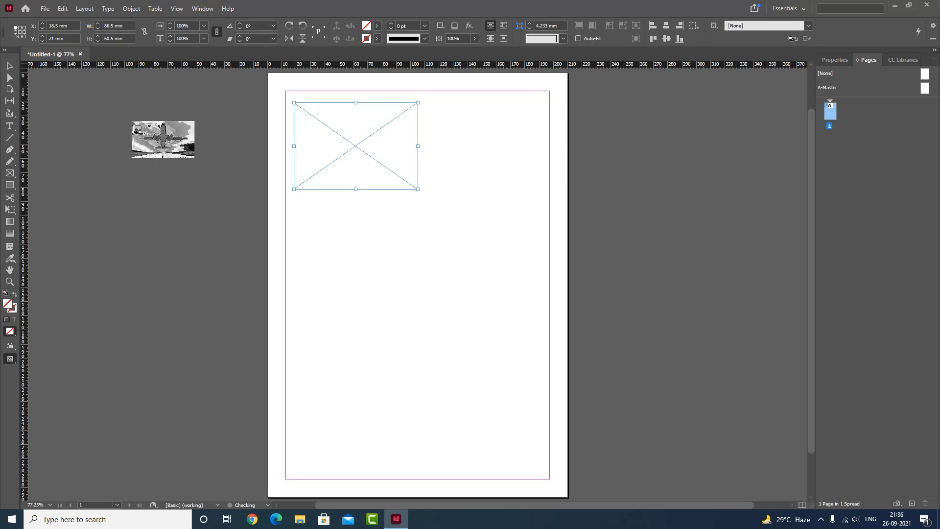
pyautogui.press('Escape')
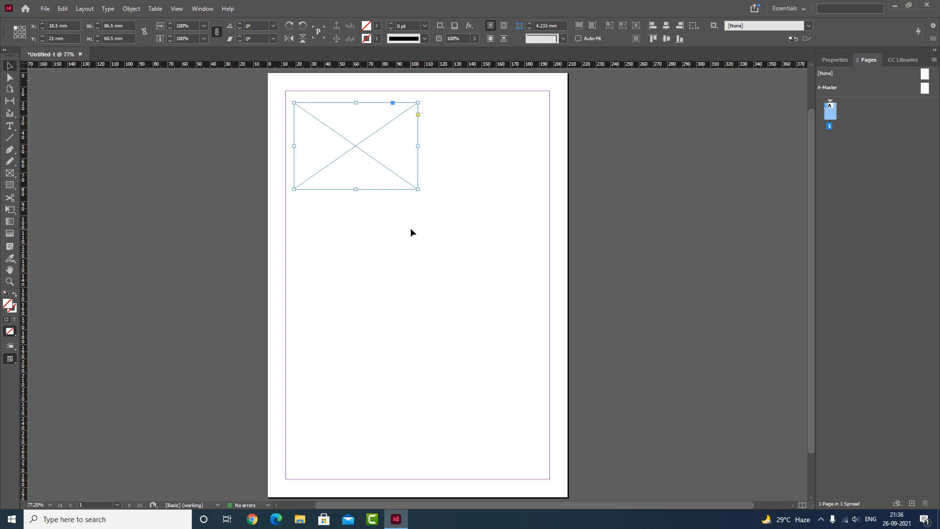
# - Switch to File Explorer, open the IMAGES folder inside HINDI_HAJ_SHAHID_DBL_DEMY on DATA (D:) and move its window clear of the empty frame
pyautogui.press('super+e')
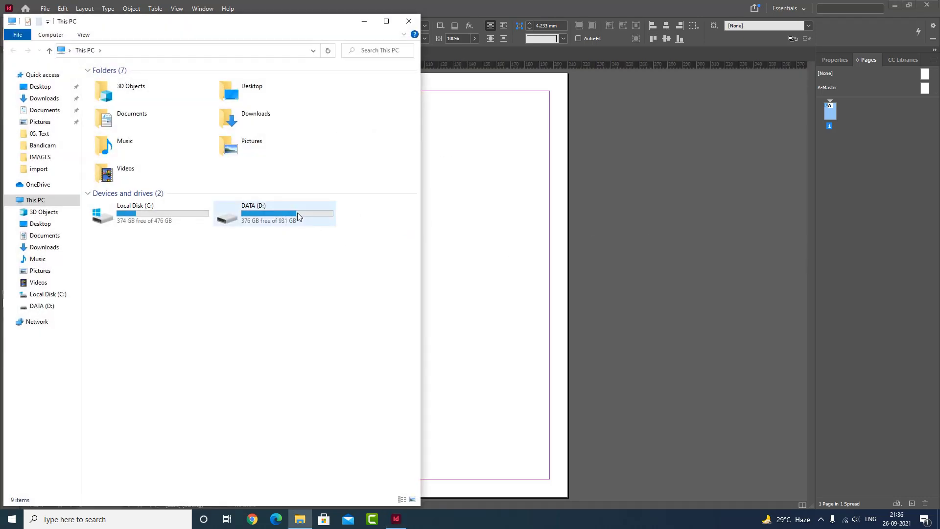
pyautogui.doubleClick(298, 212)
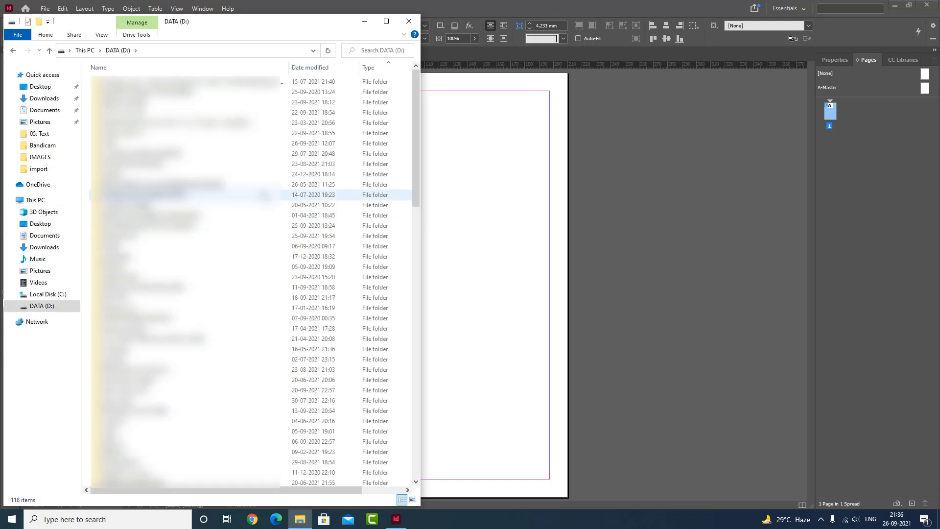
pyautogui.scroll(-15, 195, 147)
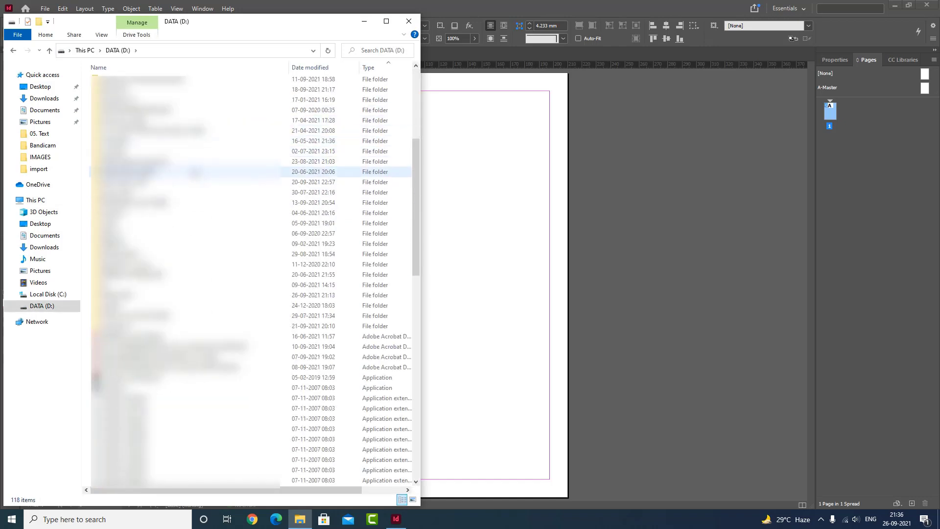
pyautogui.scroll(15, 196, 174)
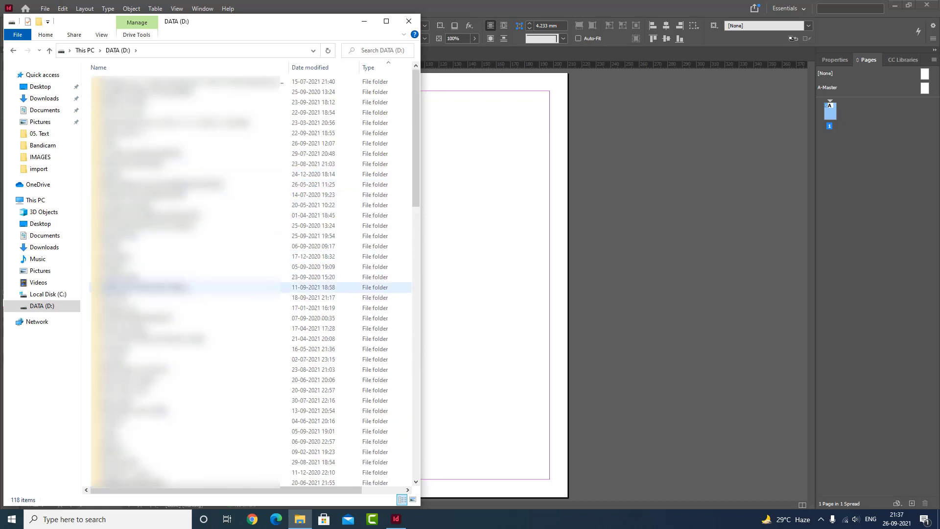
pyautogui.doubleClick(132, 287)
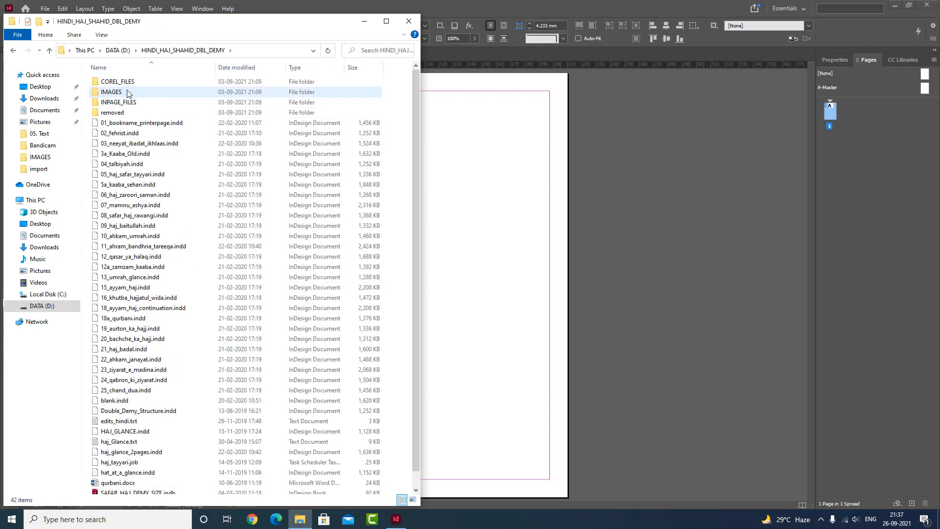
pyautogui.doubleClick(127, 93)
pyautogui.moveTo(245, 28); pyautogui.dragTo(756, 49)
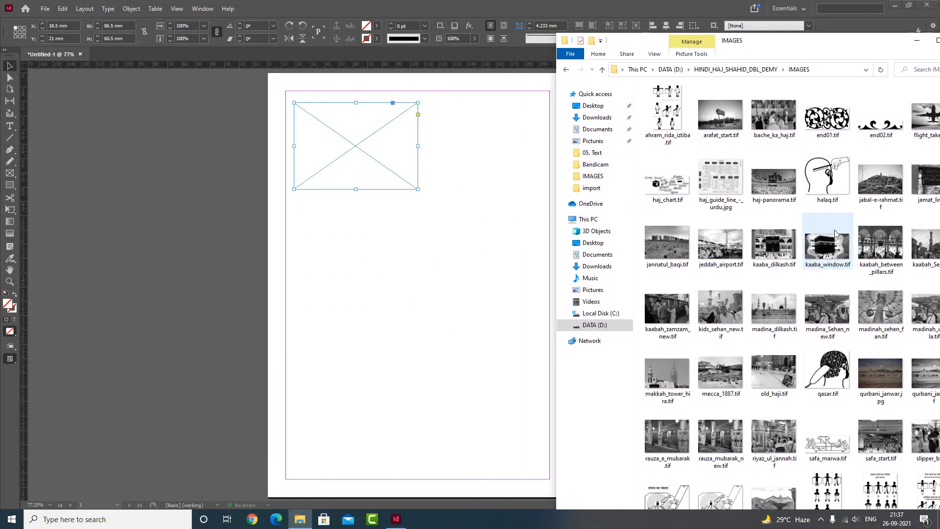
# - Place haj-panorama.tif from the IMAGES folder window directly into the empty frame and deselect the frame
pyautogui.click(774, 185)
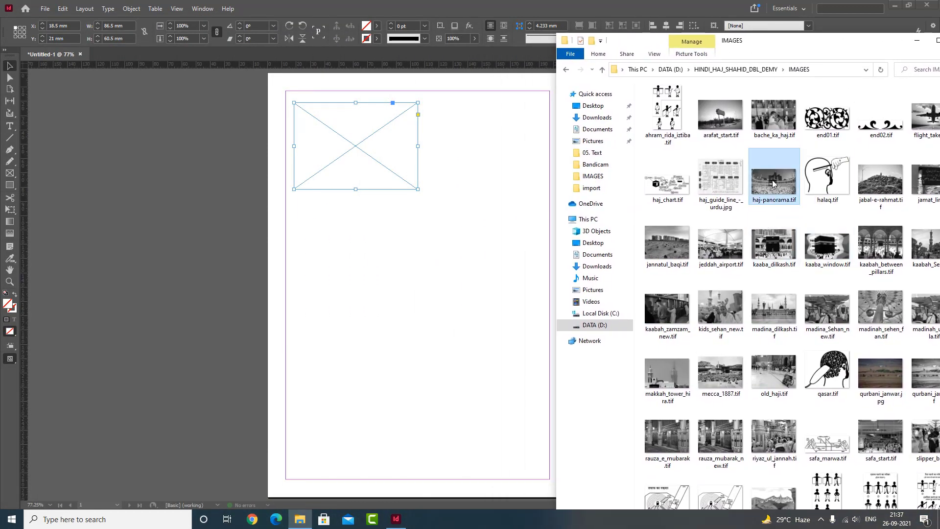
pyautogui.moveTo(774, 185); pyautogui.dragTo(381, 164)
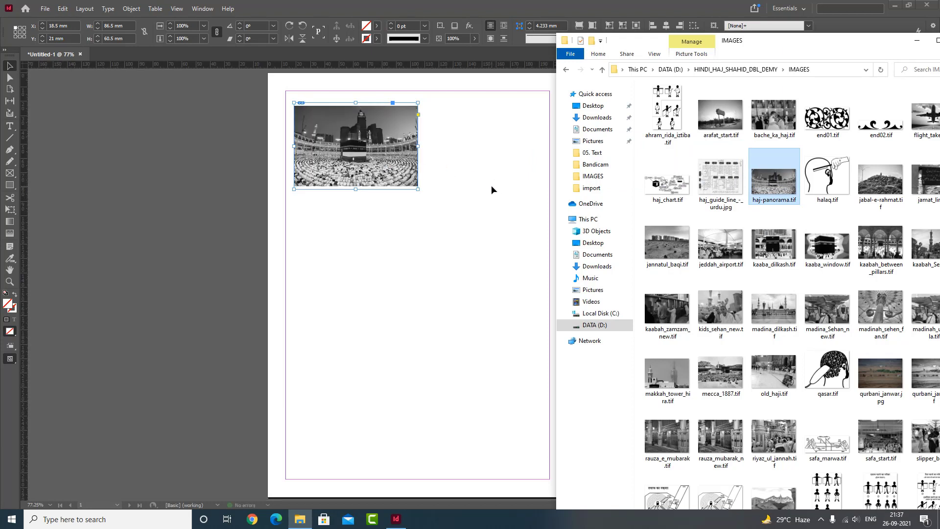
pyautogui.click(468, 170)
pyautogui.click(396, 140)
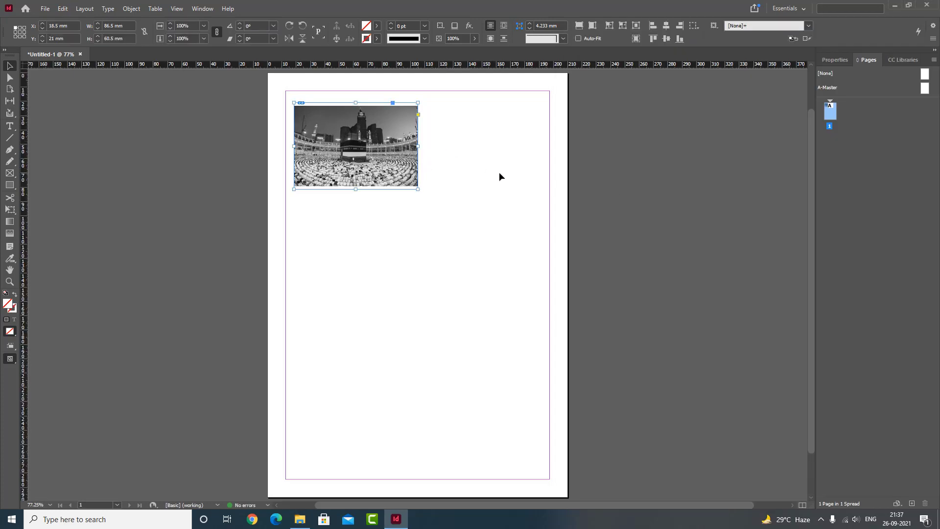
pyautogui.click(502, 242)
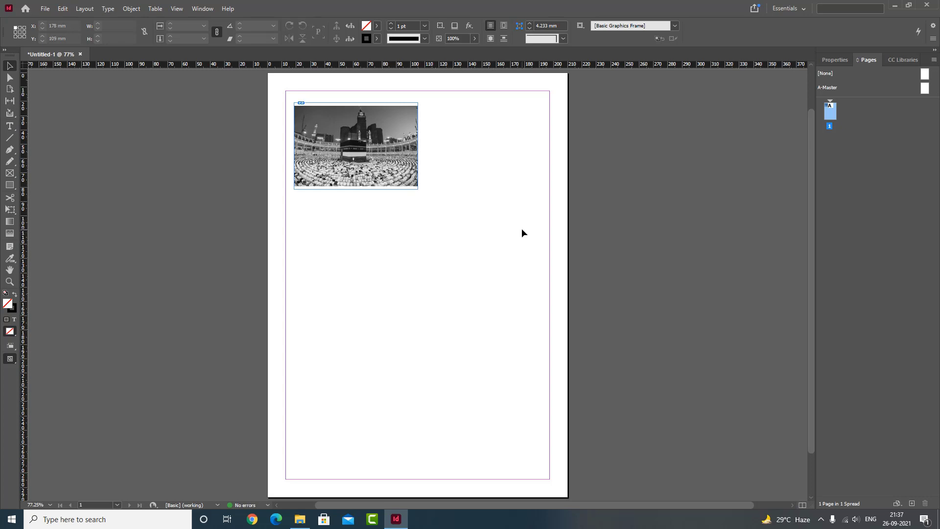
# - Start placing another file with nothing selected and look through the IMAGES folder
pyautogui.hotkey('ctrl', 'd')
pyautogui.scroll(-10, 821, 192)
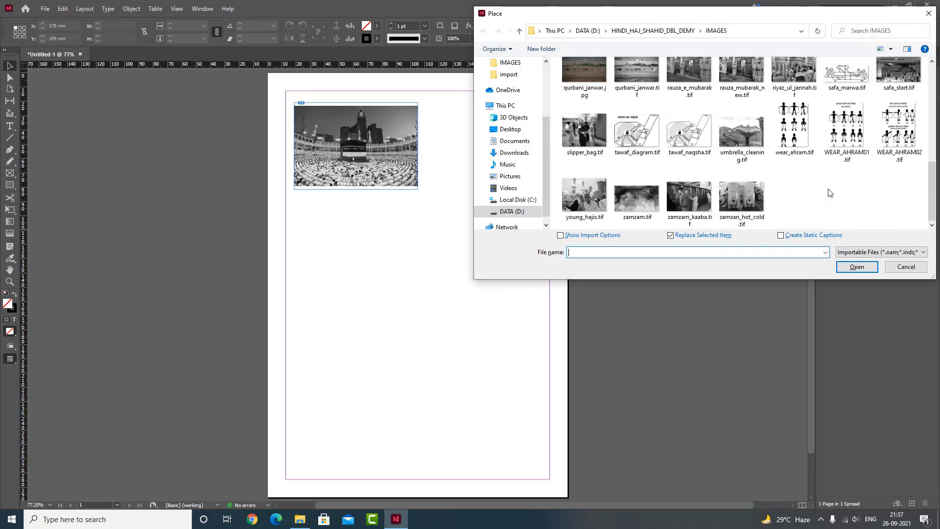
pyautogui.scroll(5, 825, 191)
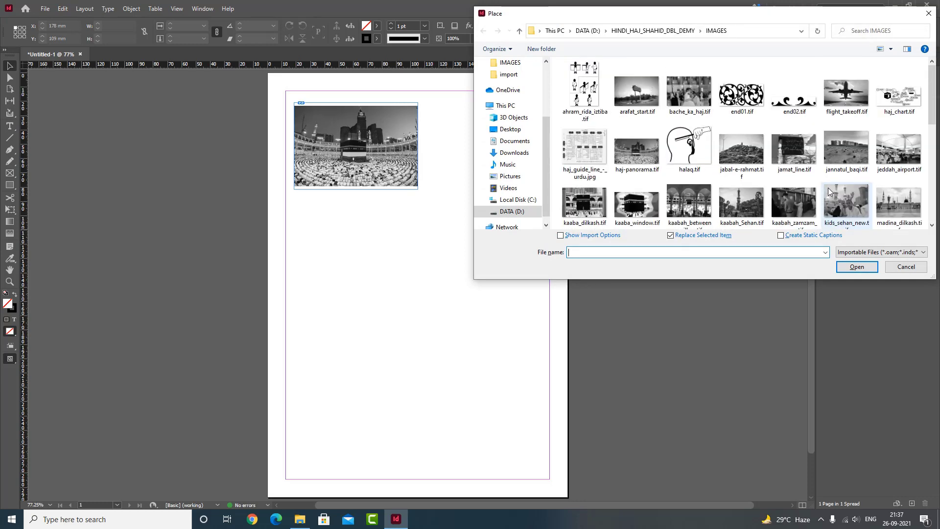
pyautogui.press('super+d')
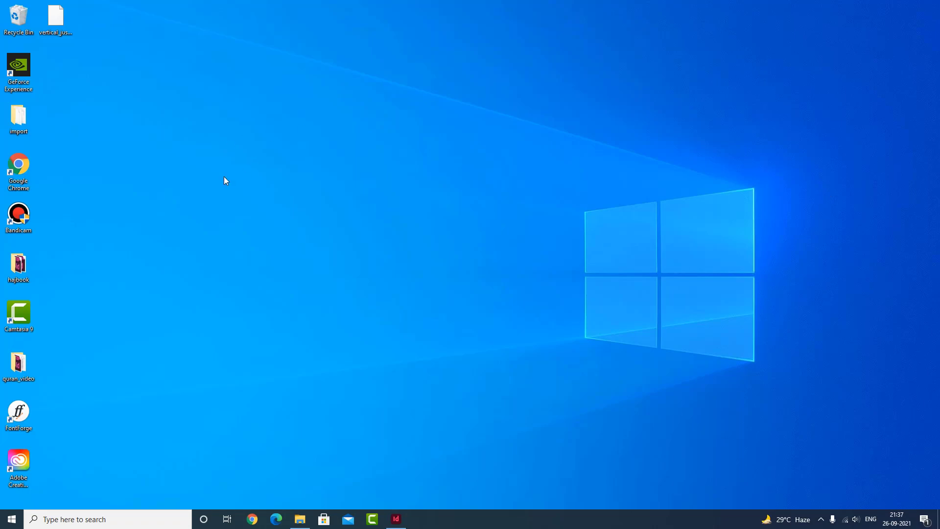
pyautogui.doubleClick(27, 115)
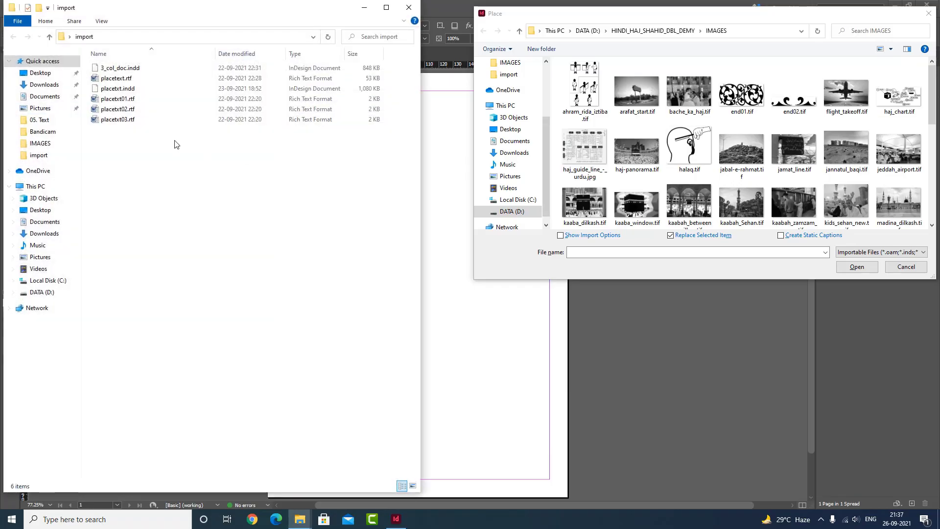
pyautogui.click(600, 203)
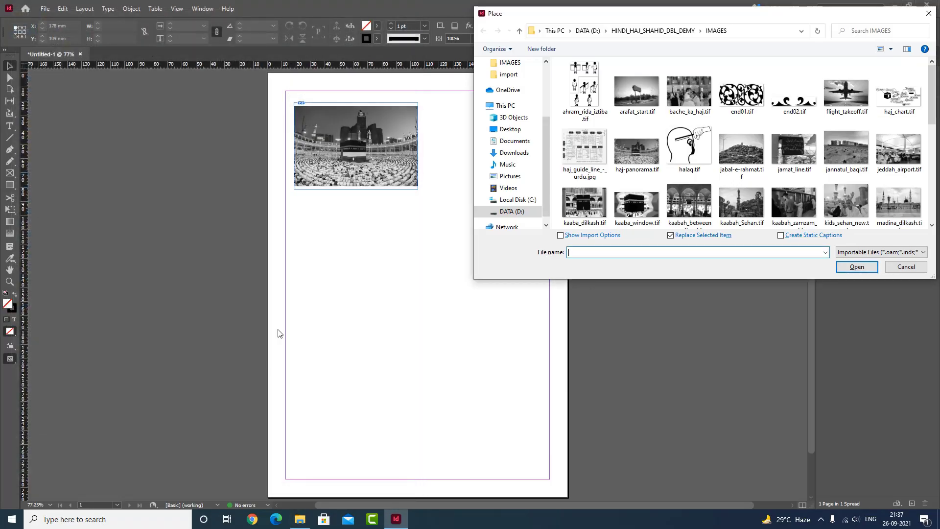
# - Browse to the ai files folder on DATA (D:) for the file to place
pyautogui.click(509, 211)
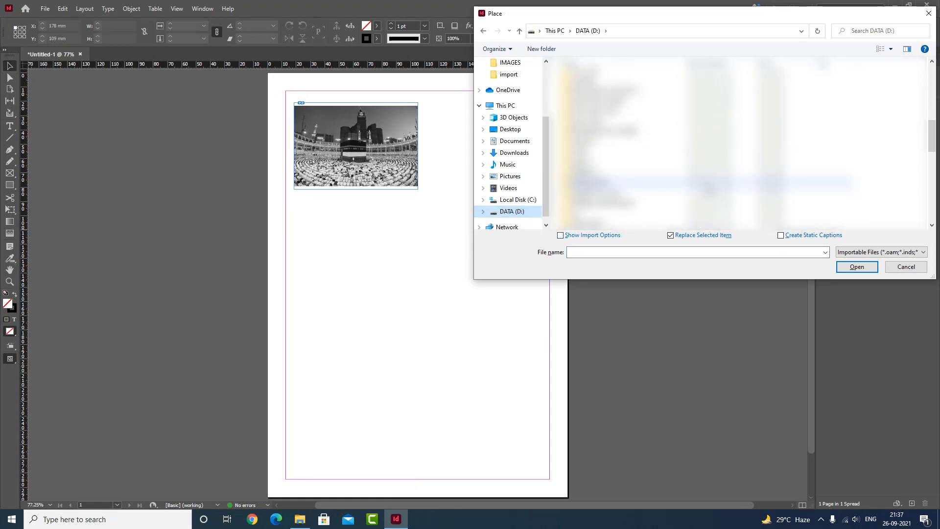
pyautogui.scroll(15, 710, 189)
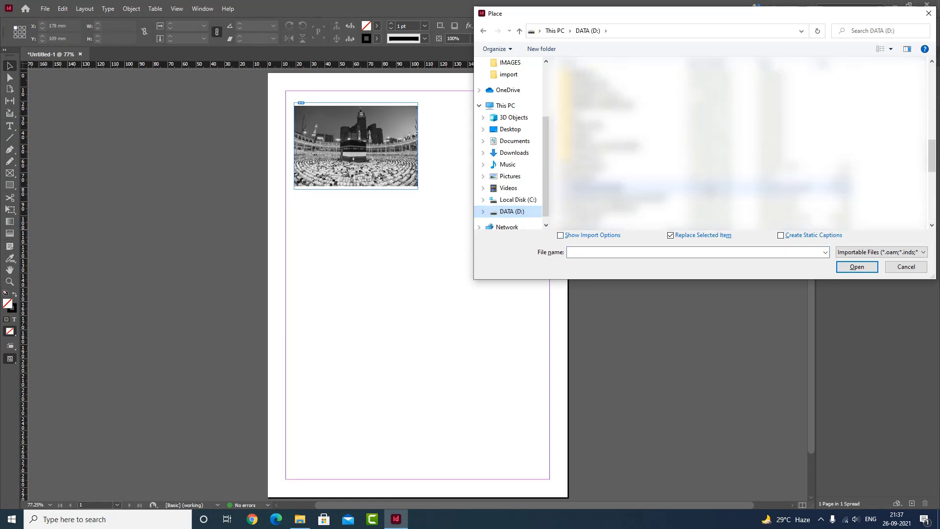
pyautogui.scroll(8, 705, 142)
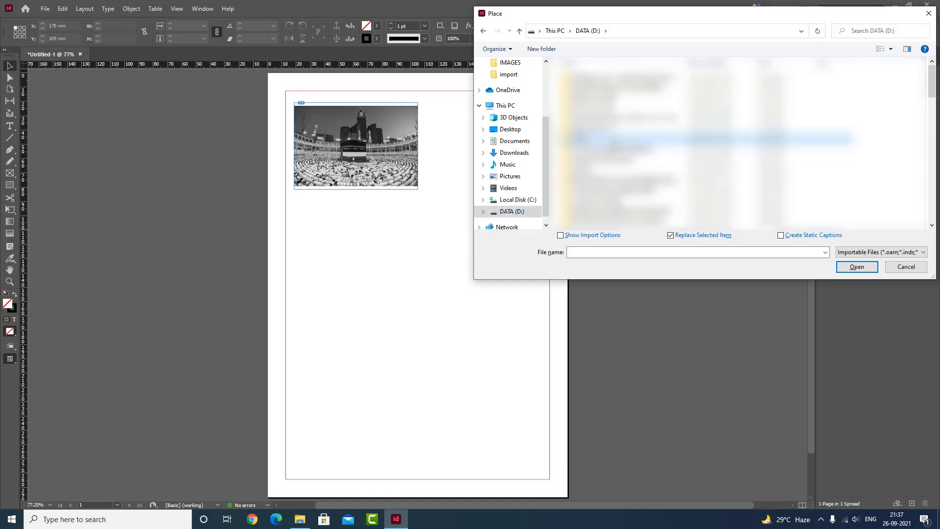
pyautogui.doubleClick(646, 142)
pyautogui.moveTo(653, 20); pyautogui.dragTo(653, 44)
# - Choose brinjal.ai with Show Import Options enabled and bring up its import settings
pyautogui.click(589, 103)
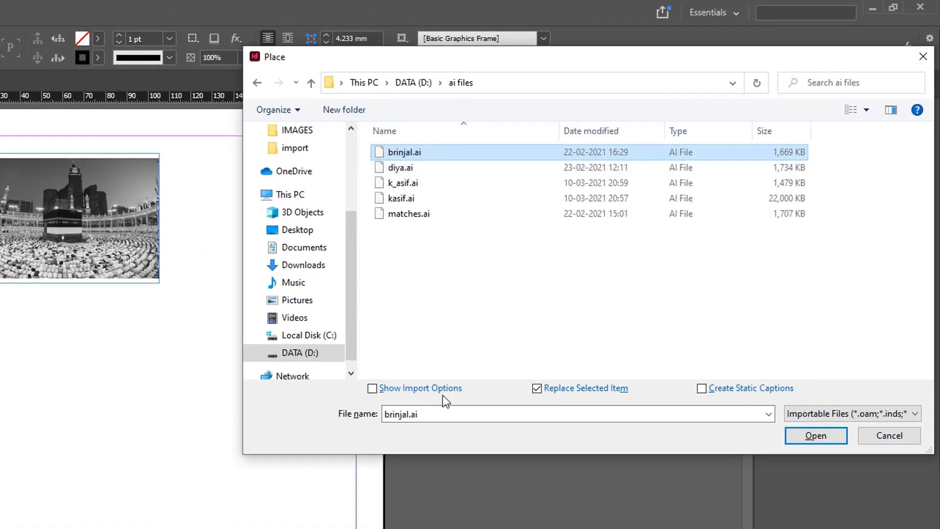
pyautogui.click(372, 389)
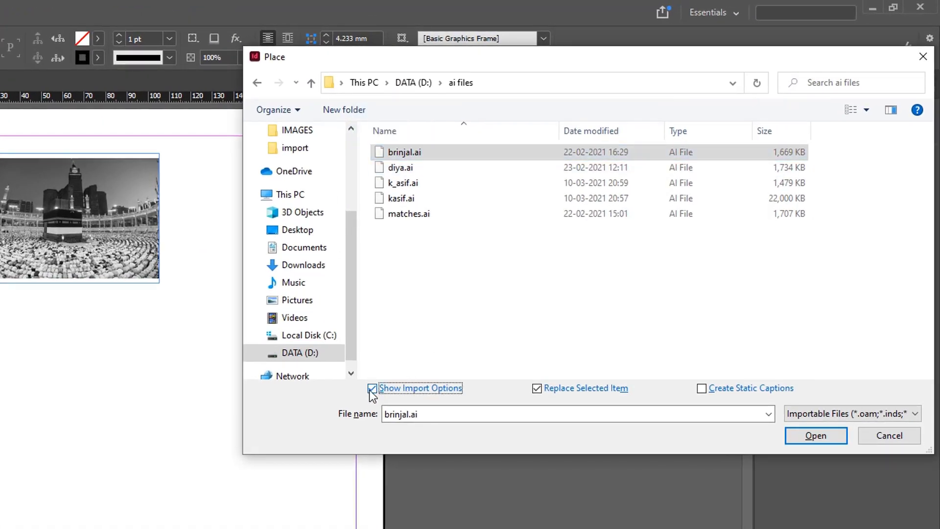
pyautogui.click(822, 440)
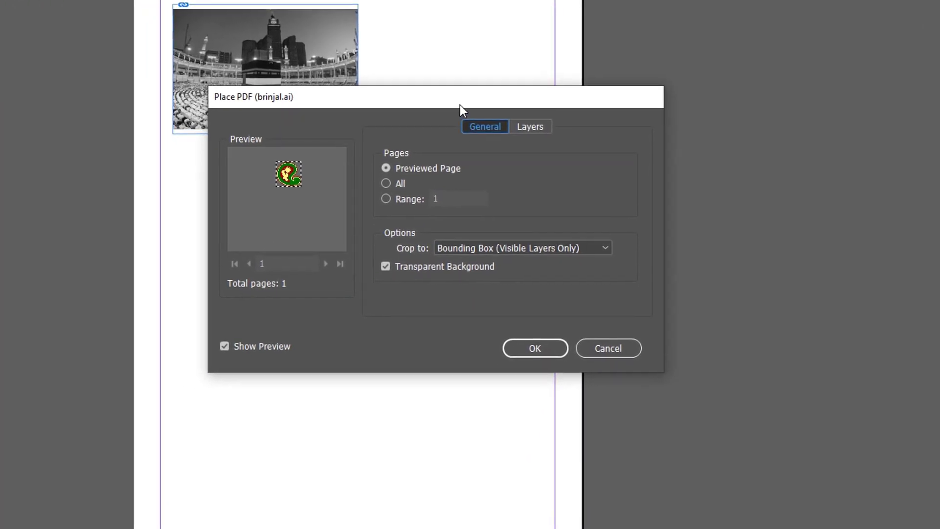
pyautogui.moveTo(262, 255); pyautogui.dragTo(445, 196)
pyautogui.moveTo(642, 45); pyautogui.dragTo(586, 150)
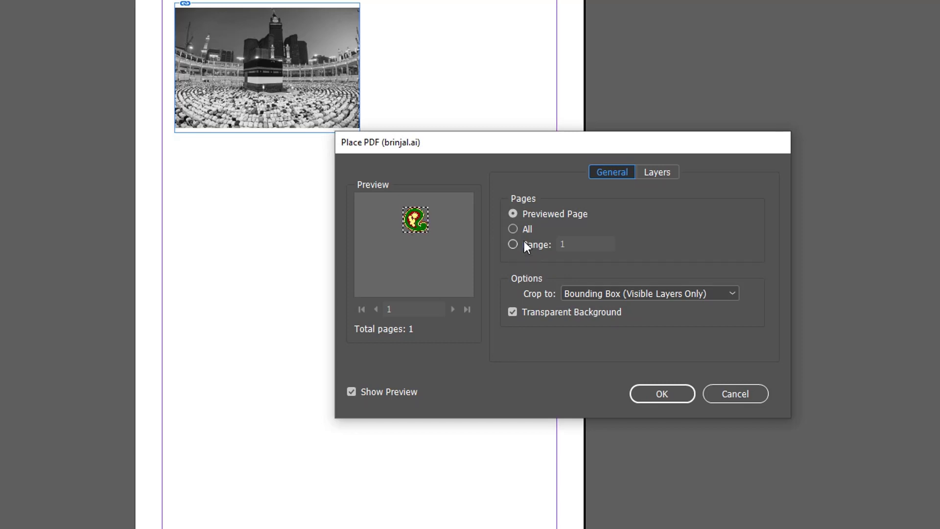
# - Try the All and Range page options for brinjal.ai and return to Previewed Page
pyautogui.click(513, 229)
pyautogui.click(514, 244)
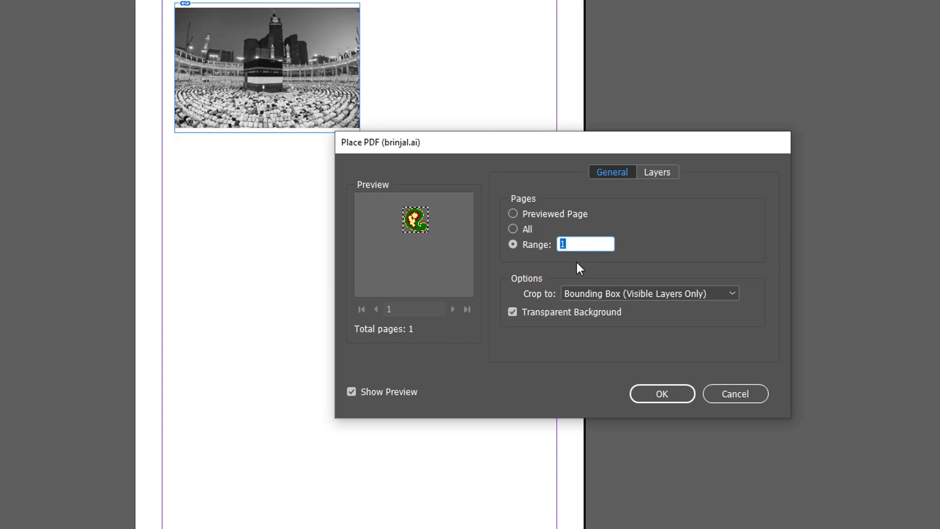
pyautogui.click(514, 214)
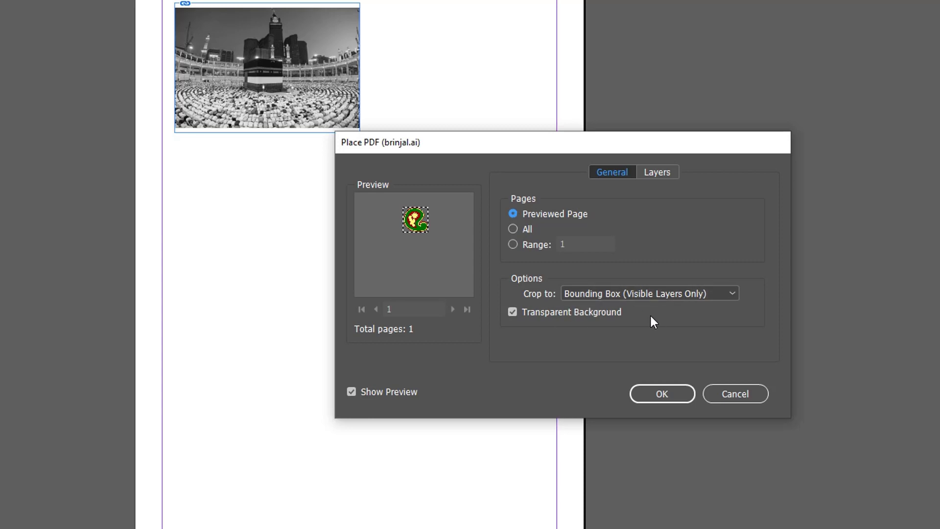
# - Try cropping the imported artwork to Media and set the crop option to Art instead
pyautogui.click(661, 295)
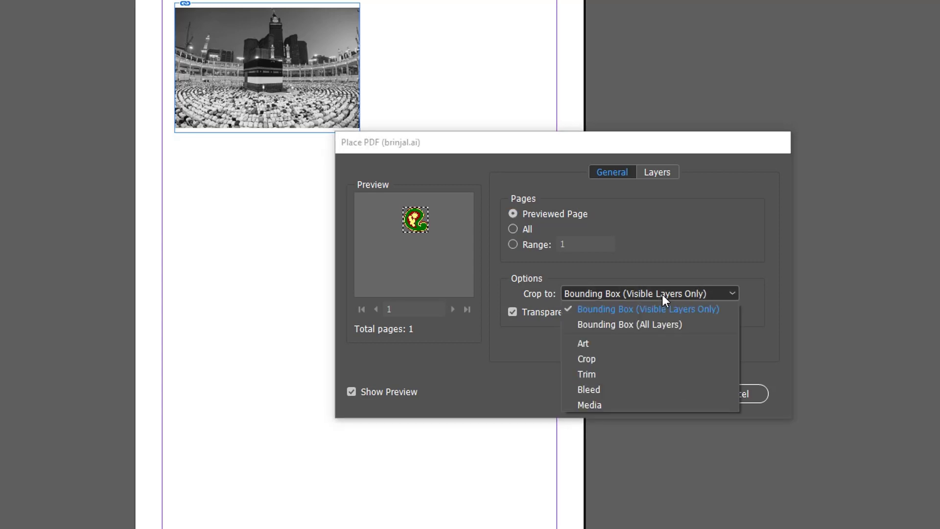
pyautogui.click(604, 404)
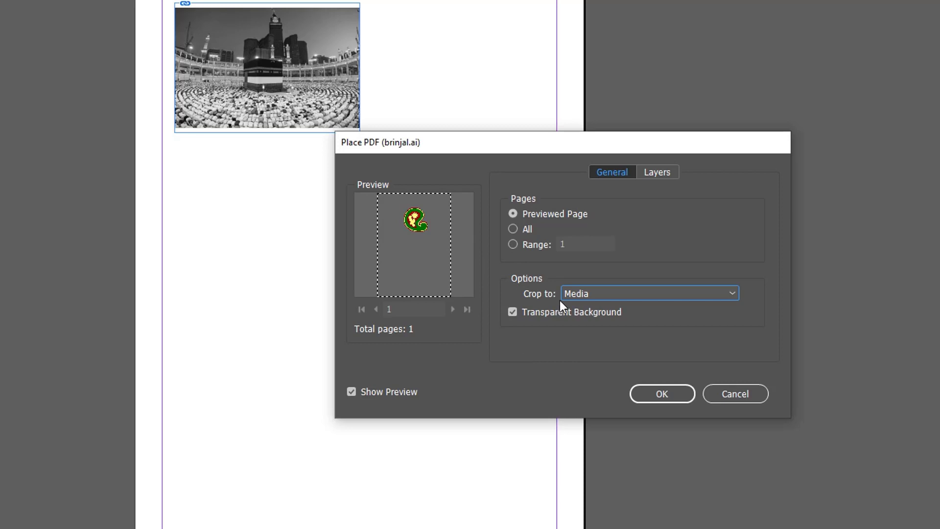
pyautogui.click(594, 292)
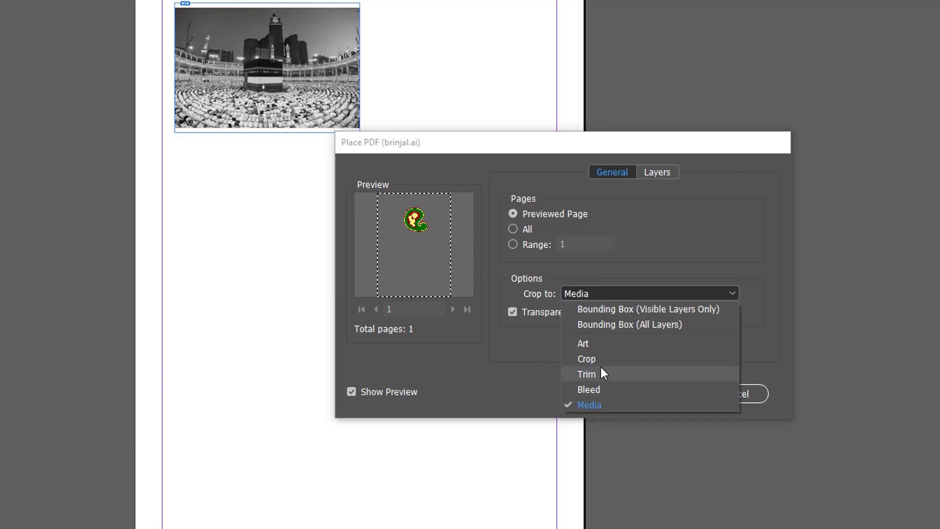
pyautogui.click(592, 344)
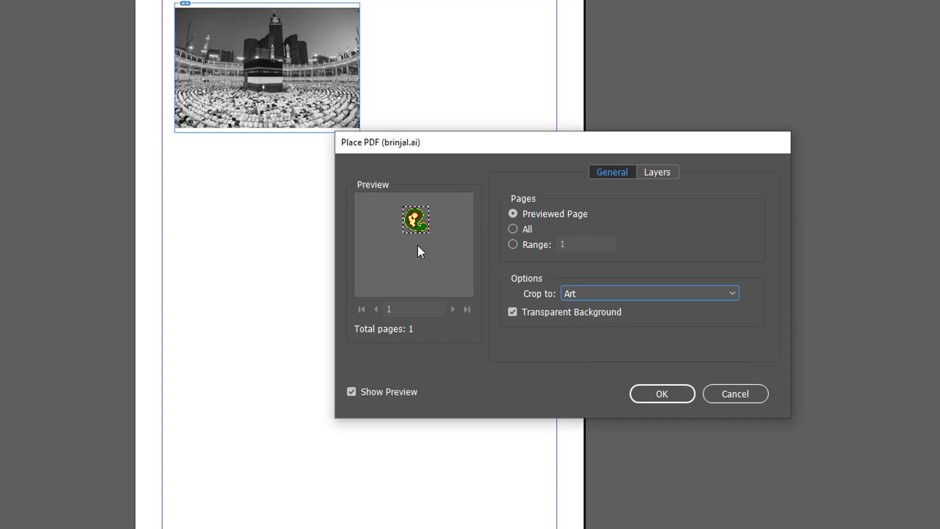
# - Crop brinjal.ai to Bounding Box (Visible Layers Only) and place the artwork below the photo
pyautogui.click(604, 293)
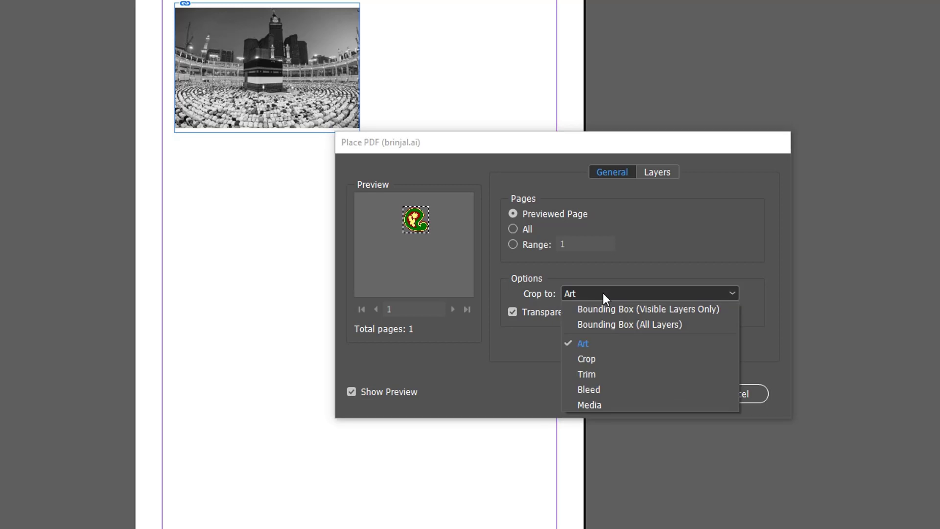
pyautogui.click(679, 311)
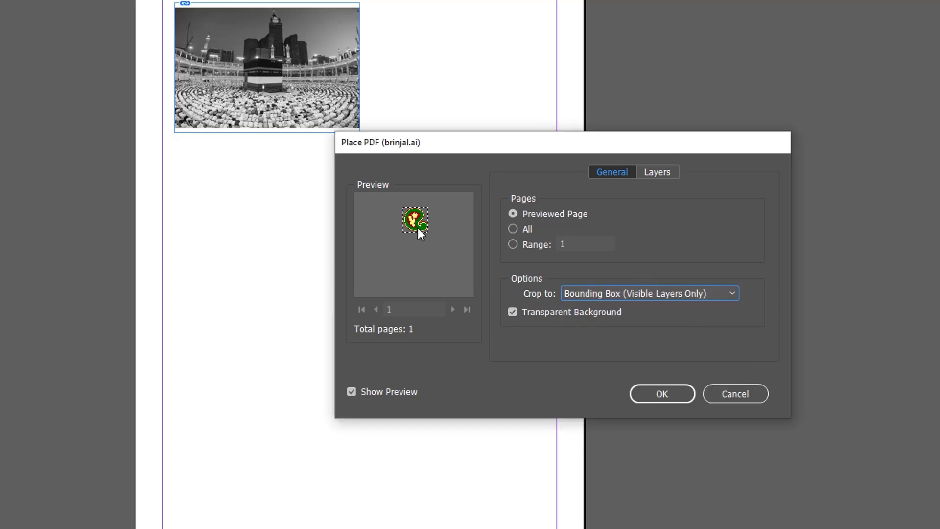
pyautogui.click(668, 392)
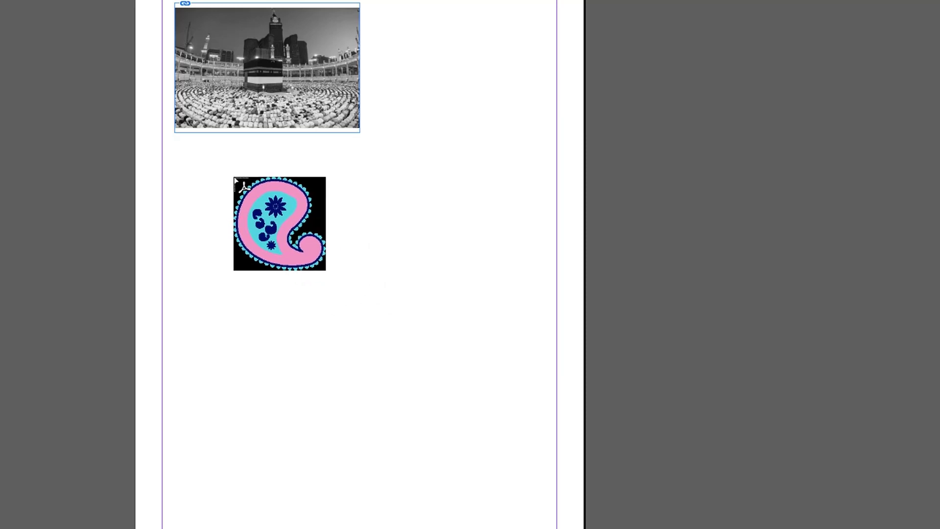
pyautogui.click(233, 177)
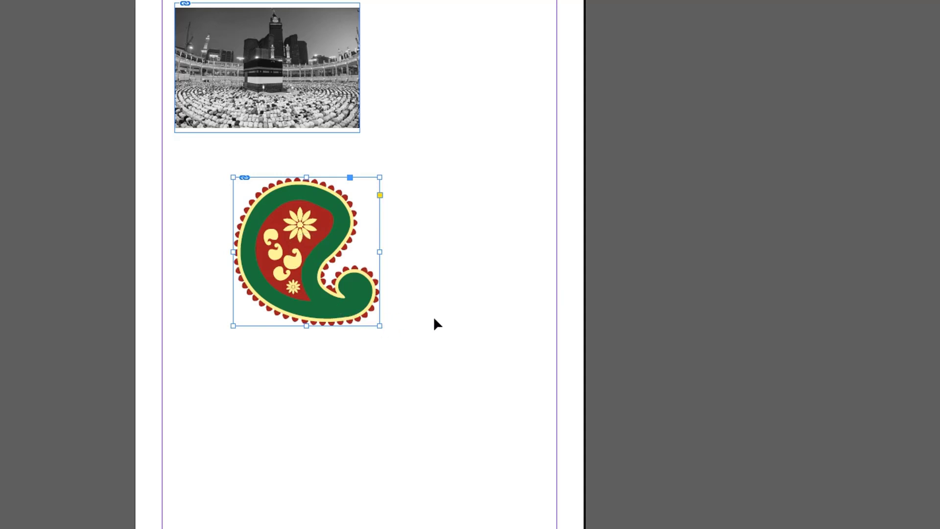
# - Delete both placed graphics and browse to the IMAGES folder inside HINDI_HAJ_SHAHID_DBL_DEMY on DATA (D:) for files to place
pyautogui.moveTo(504, 394); pyautogui.dragTo(261, 79)
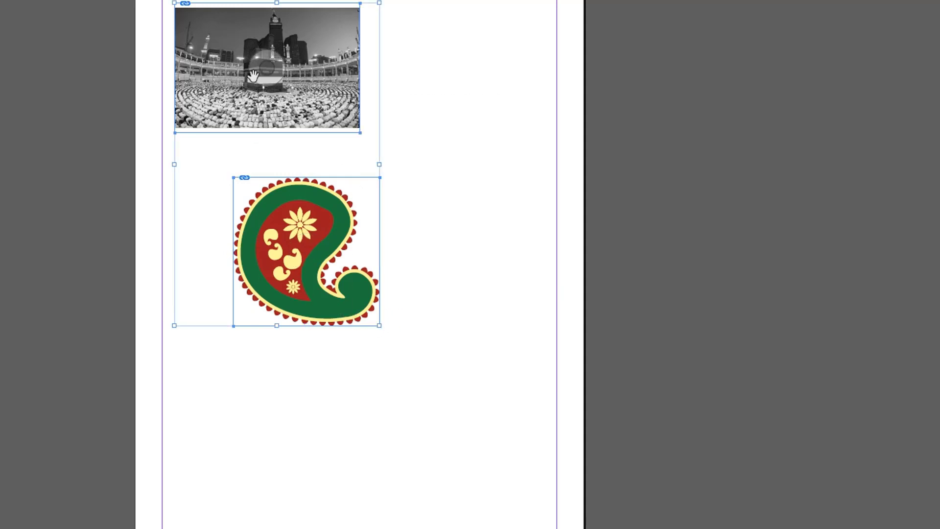
pyautogui.press('Delete')
pyautogui.hotkey('ctrl', 'd')
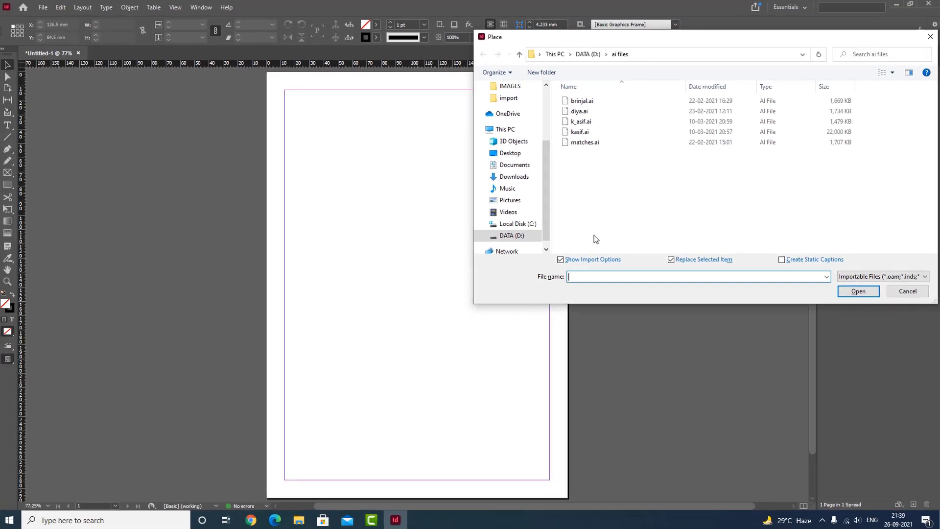
pyautogui.click(515, 236)
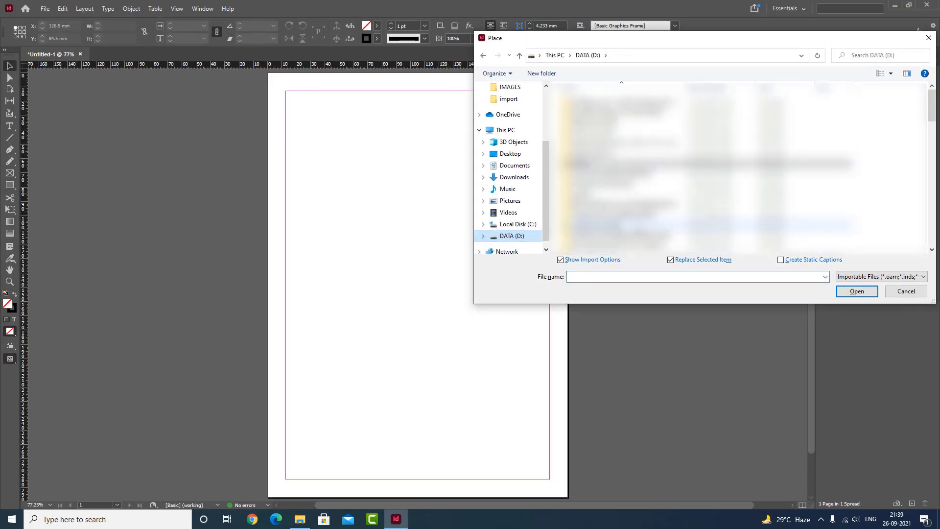
pyautogui.scroll(-2, 710, 215)
pyautogui.doubleClick(612, 217)
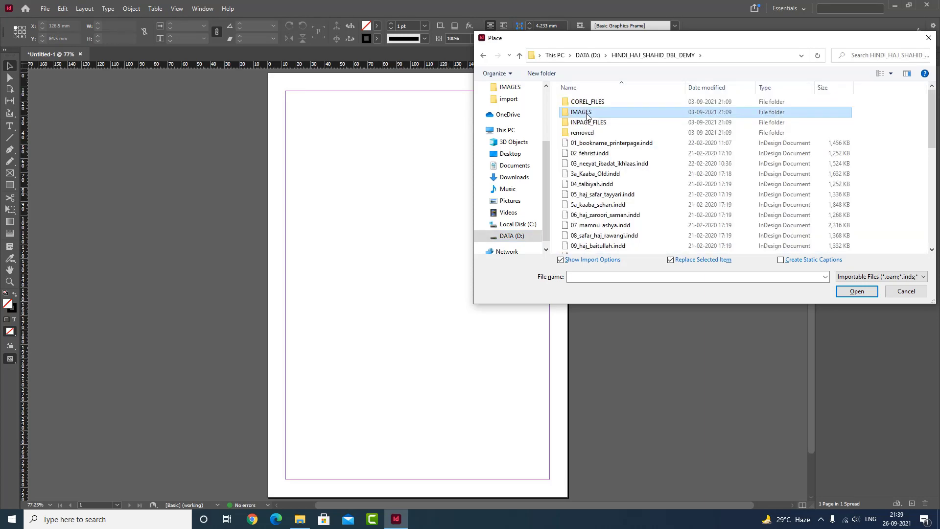
pyautogui.doubleClick(578, 114)
pyautogui.moveTo(721, 46); pyautogui.dragTo(698, 25)
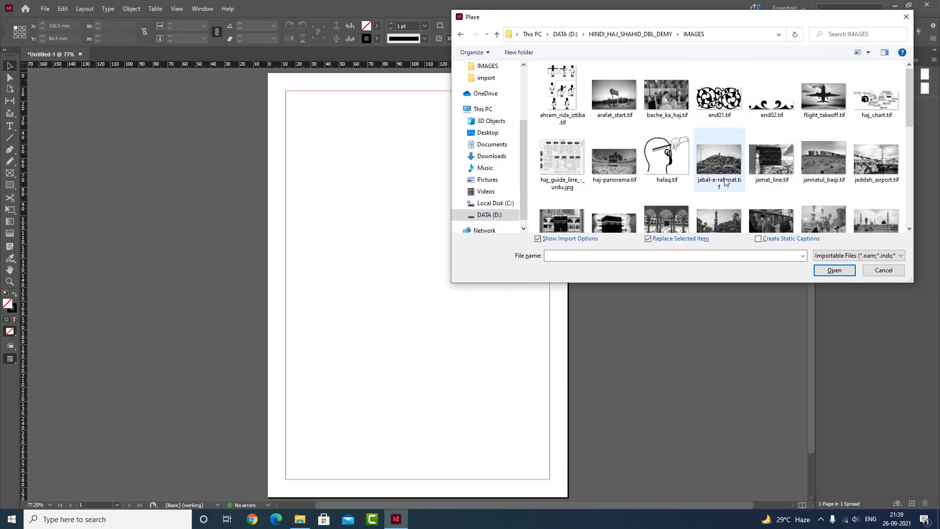
# - Try importing arafat_start, bache_ka_haj, flight_takeoff, haj-panorama, jamat_line and jeddah_airport together with Show Import Options enabled, cancelling the import options
pyautogui.click(612, 165)
pyautogui.keyDown('ctrl'); pyautogui.click(619, 105); pyautogui.keyUp('ctrl')
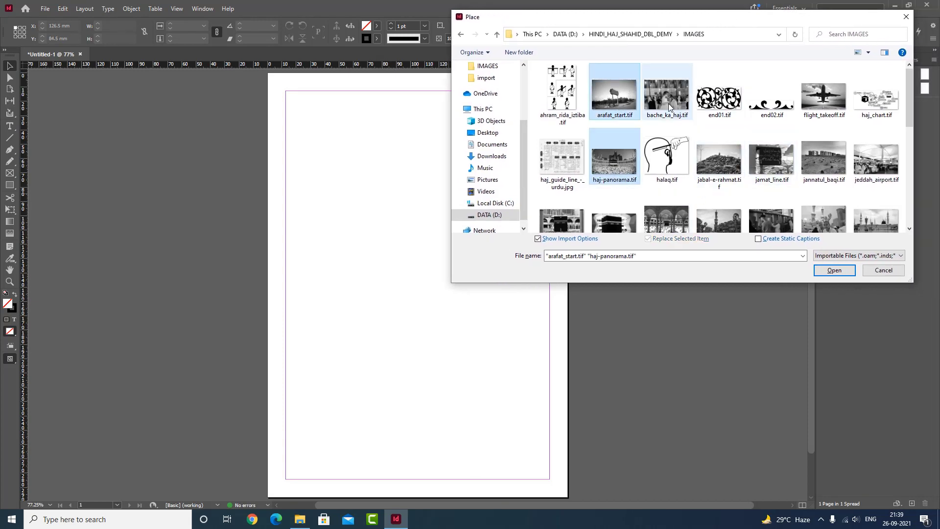
pyautogui.keyDown('ctrl'); pyautogui.click(668, 104); pyautogui.keyUp('ctrl')
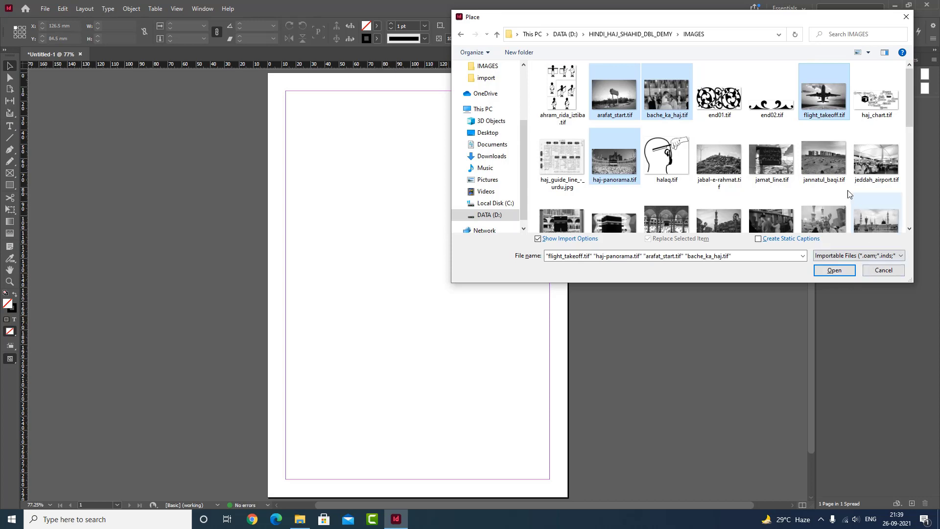
pyautogui.keyDown('ctrl'); pyautogui.click(883, 164); pyautogui.keyUp('ctrl')
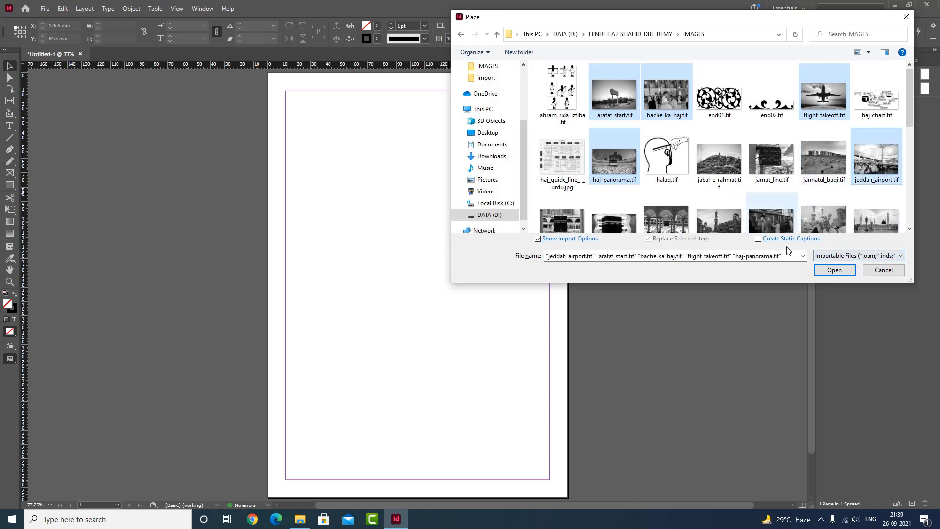
pyautogui.keyDown('ctrl'); pyautogui.click(766, 162); pyautogui.keyUp('ctrl')
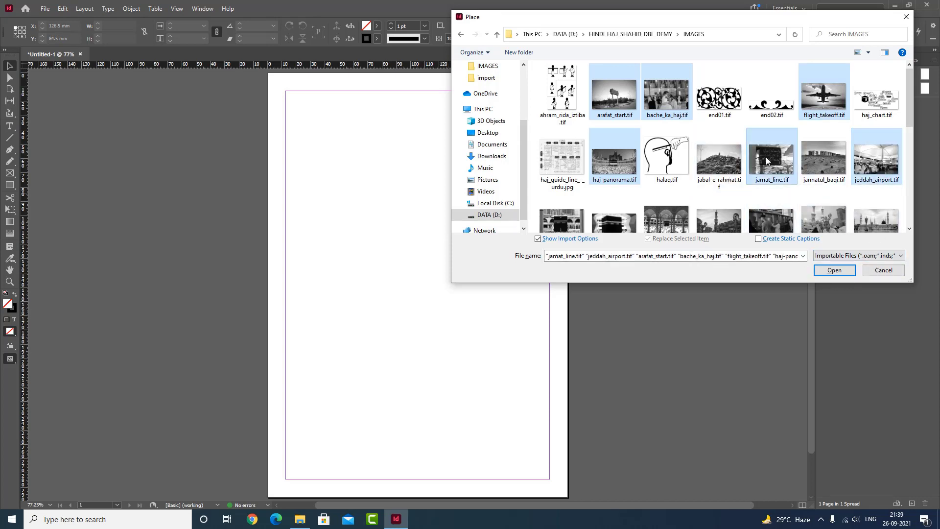
pyautogui.click(834, 270)
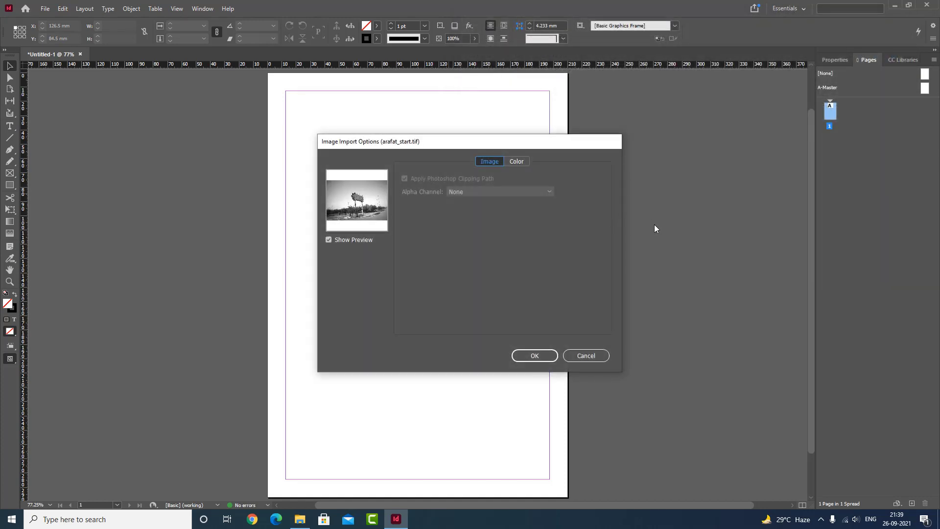
pyautogui.click(606, 352)
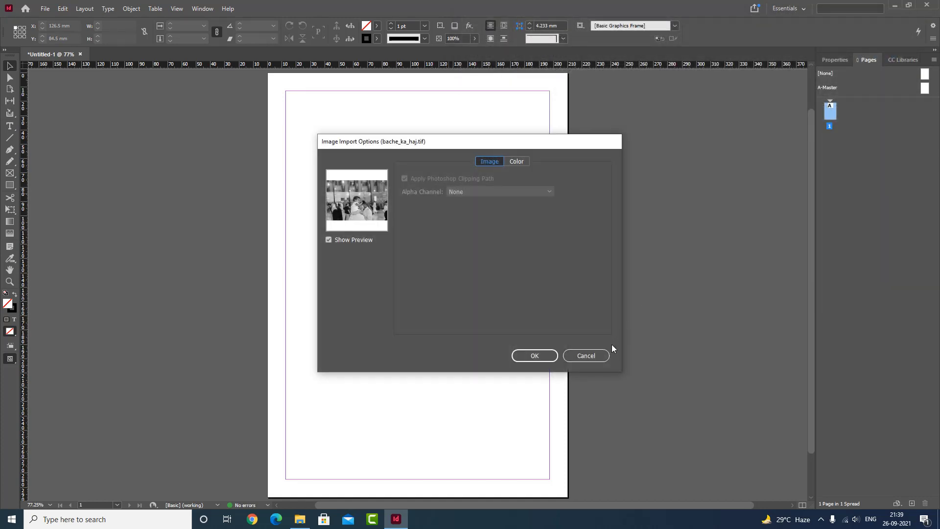
pyautogui.click(600, 355)
pyautogui.click(597, 354)
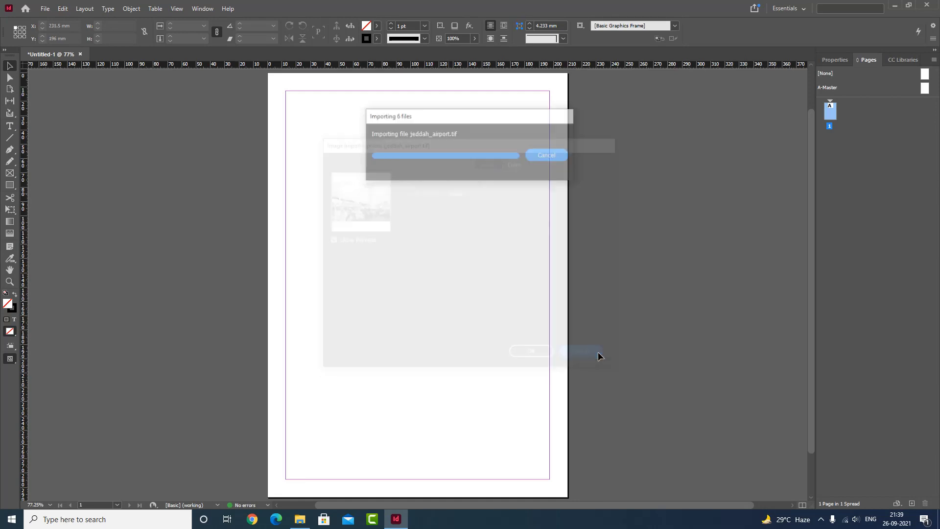
pyautogui.hotkey('ctrl', 'd')
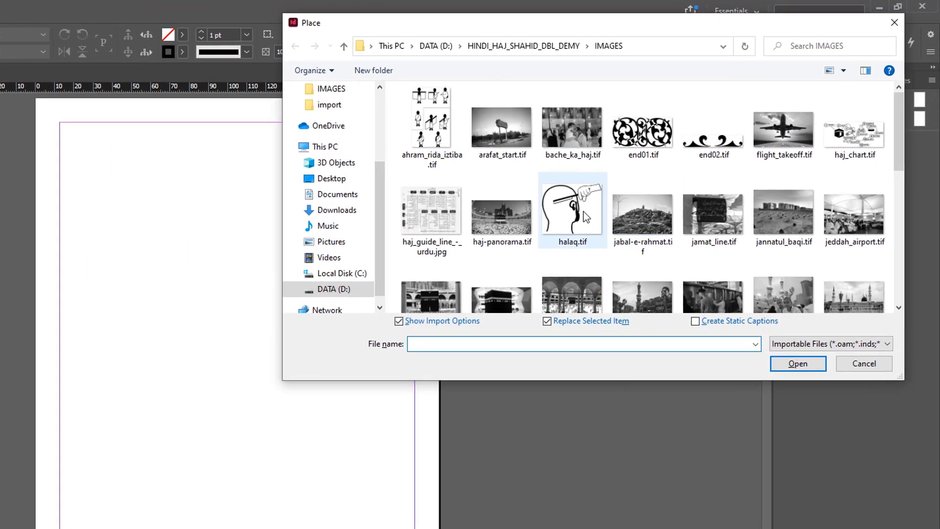
pyautogui.click(618, 96)
pyautogui.keyDown('ctrl'); pyautogui.click(568, 133); pyautogui.keyUp('ctrl')
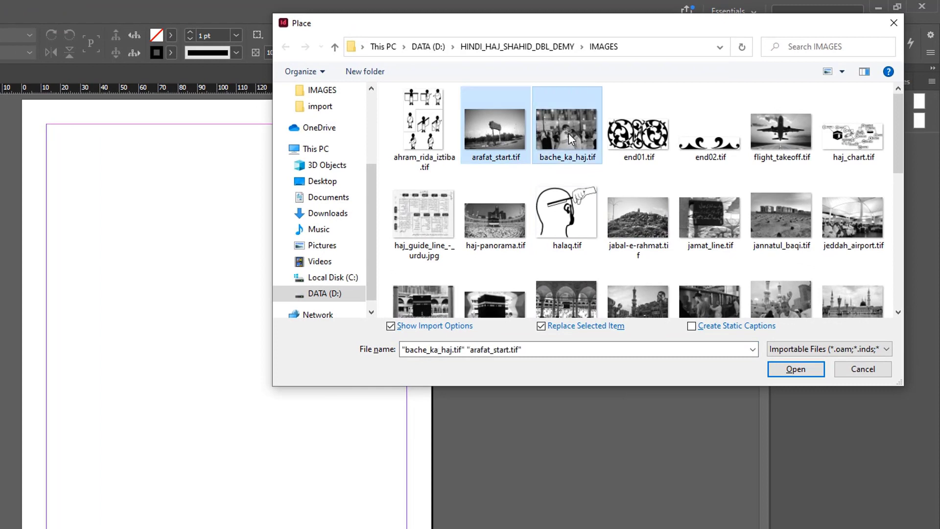
pyautogui.keyDown('ctrl'); pyautogui.click(787, 136); pyautogui.keyUp('ctrl')
pyautogui.keyDown('ctrl'); pyautogui.click(503, 214); pyautogui.keyUp('ctrl')
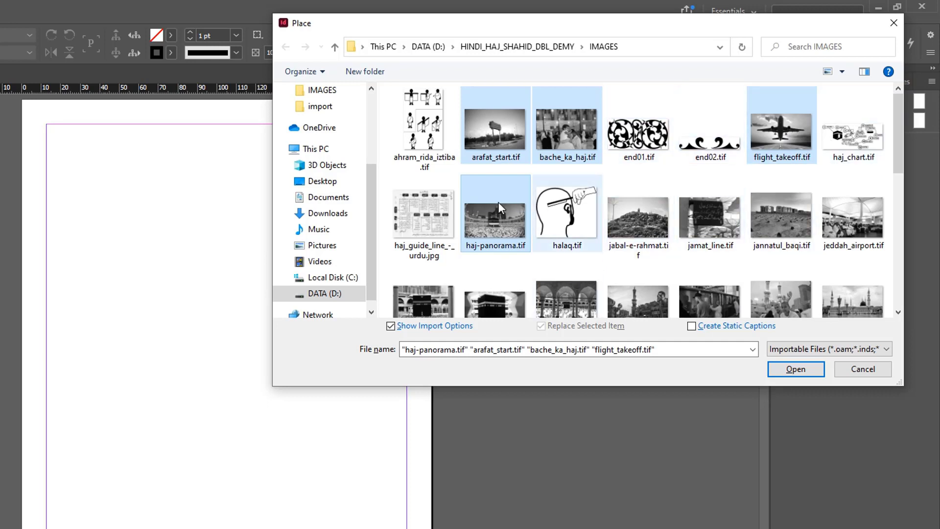
pyautogui.click(432, 122)
# - Select arafat_start.tif, bache_ka_haj.tif, flight_takeoff.tif, haj-panorama.tif, jamat_line.tif and jeddah_airport.tif together as the files to place
pyautogui.click(498, 142)
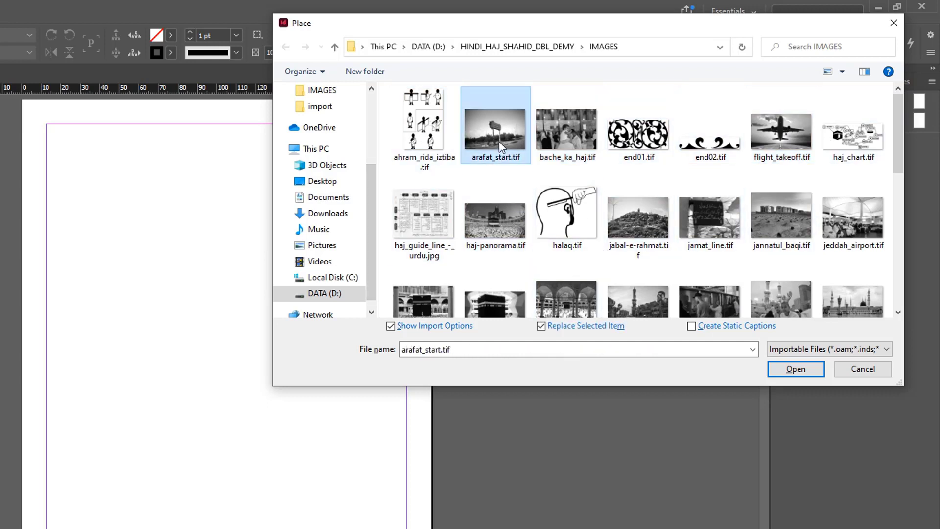
pyautogui.press('ctrl')
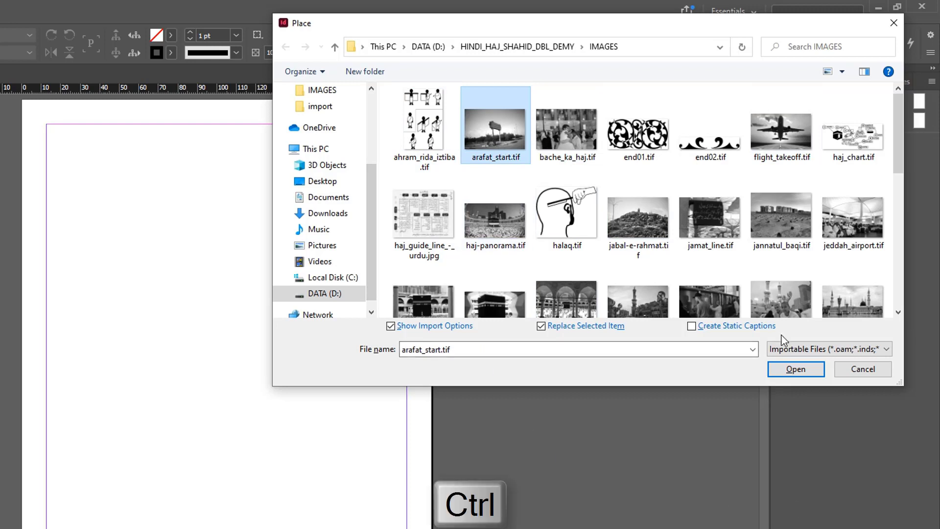
pyautogui.keyDown('ctrl'); pyautogui.click(565, 136); pyautogui.keyUp('ctrl')
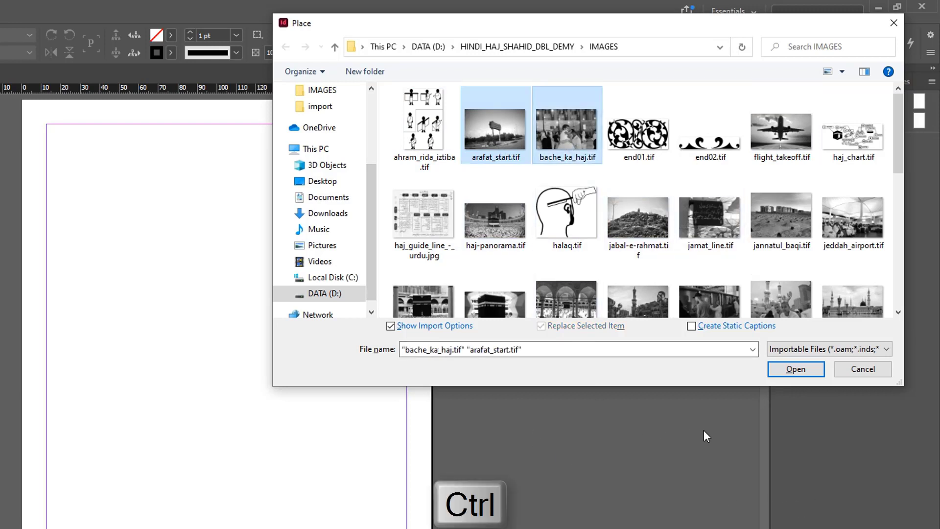
pyautogui.keyDown('ctrl'); pyautogui.click(778, 140); pyautogui.keyUp('ctrl')
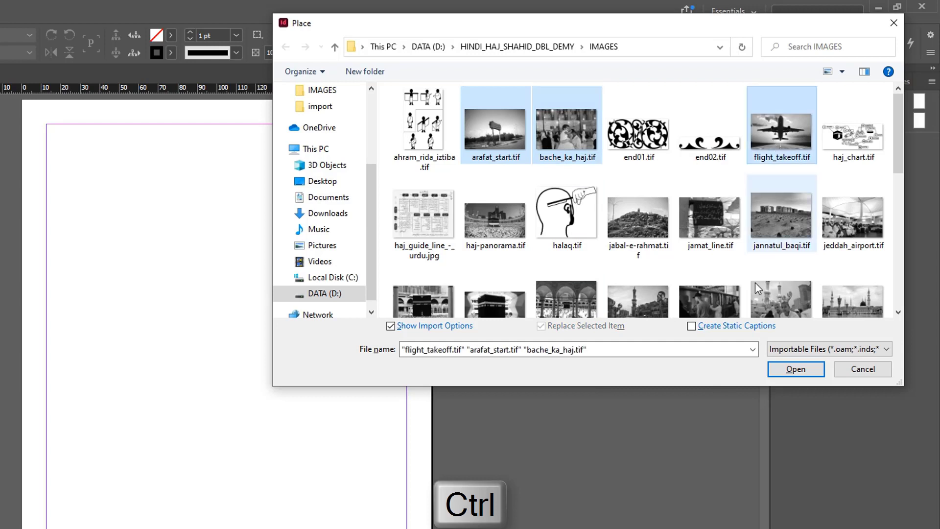
pyautogui.keyDown('ctrl'); pyautogui.click(502, 242); pyautogui.keyUp('ctrl')
pyautogui.keyDown('ctrl'); pyautogui.click(721, 252); pyautogui.keyUp('ctrl')
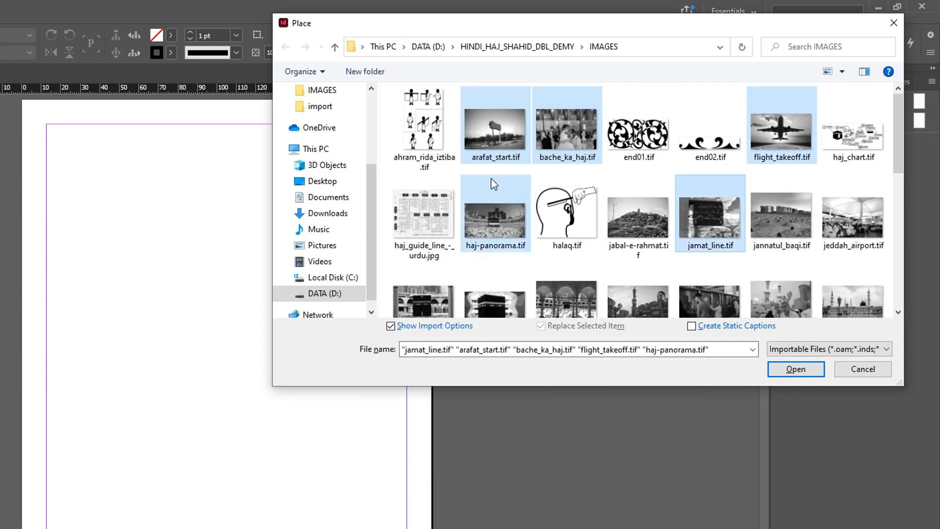
pyautogui.keyDown('ctrl'); pyautogui.click(847, 217); pyautogui.keyUp('ctrl')
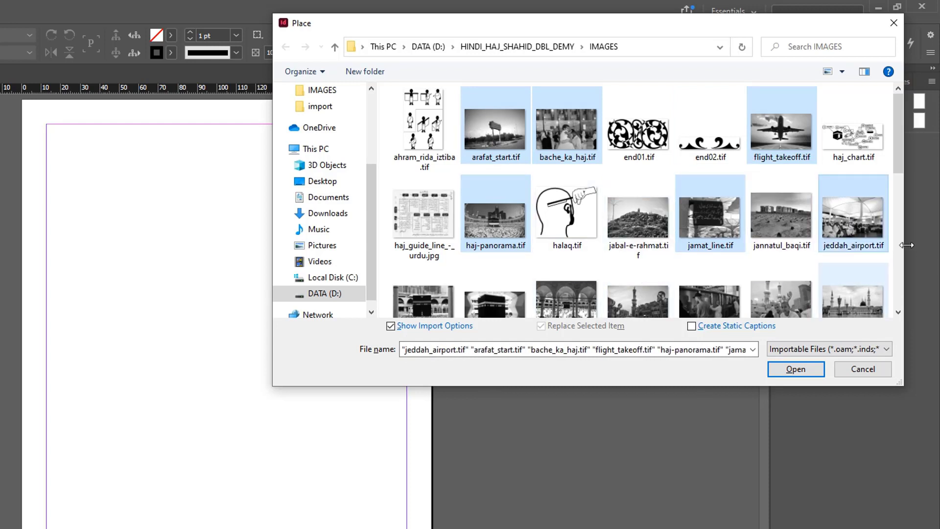
# - Open the six selected images and cancel the import options for each one
pyautogui.click(806, 372)
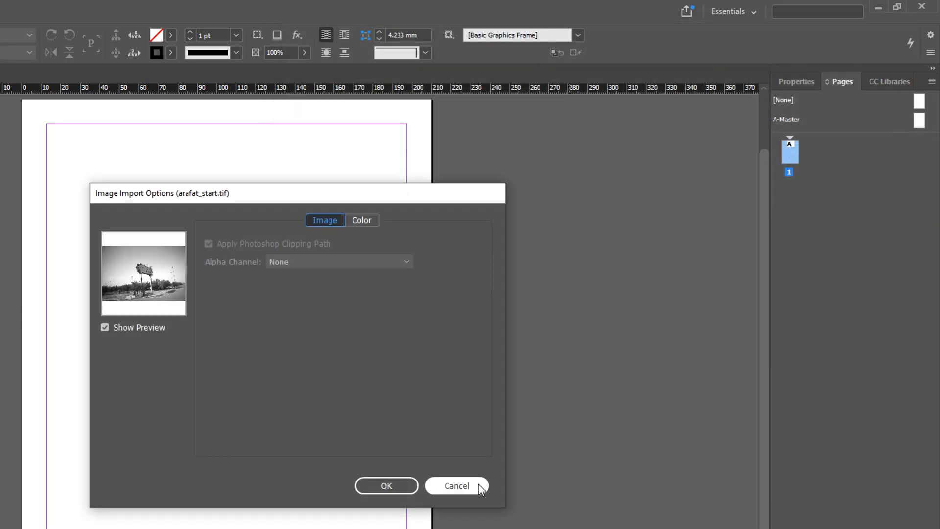
pyautogui.click(477, 483)
pyautogui.click(478, 483)
pyautogui.click(476, 483)
pyautogui.click(477, 483)
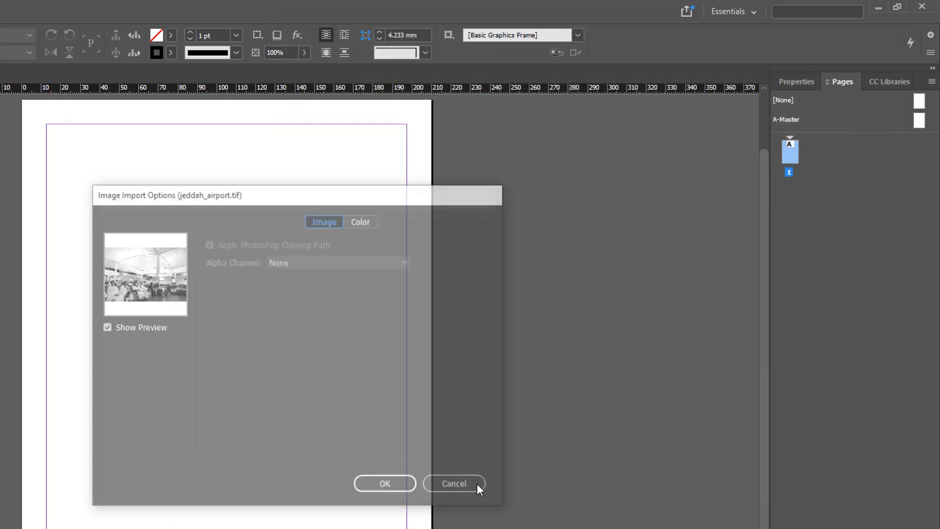
pyautogui.click(477, 483)
# - Turn off Show Import Options and load arafat_start, bache_ka_haj, flight_takeoff, haj-panorama, jamat_line and jeddah_airport for placing together
pyautogui.hotkey('ctrl', 'd')
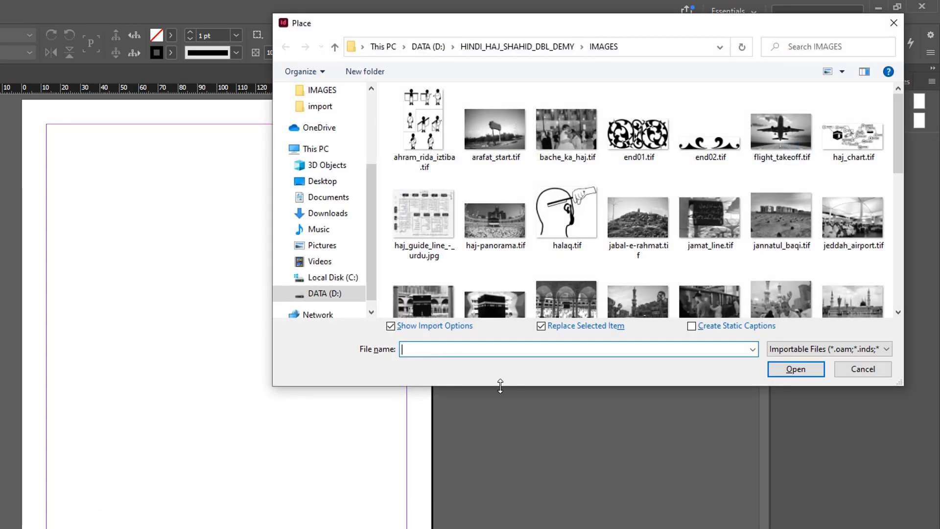
pyautogui.click(391, 326)
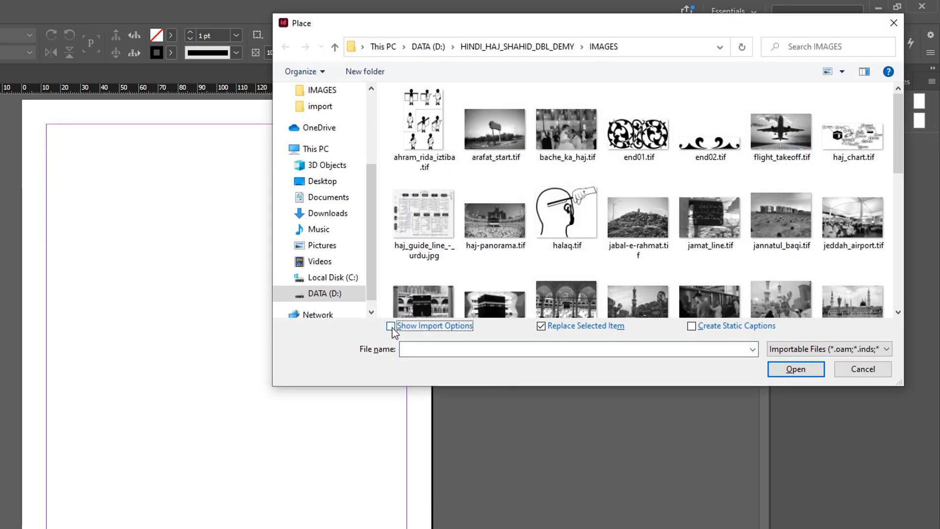
pyautogui.click(495, 148)
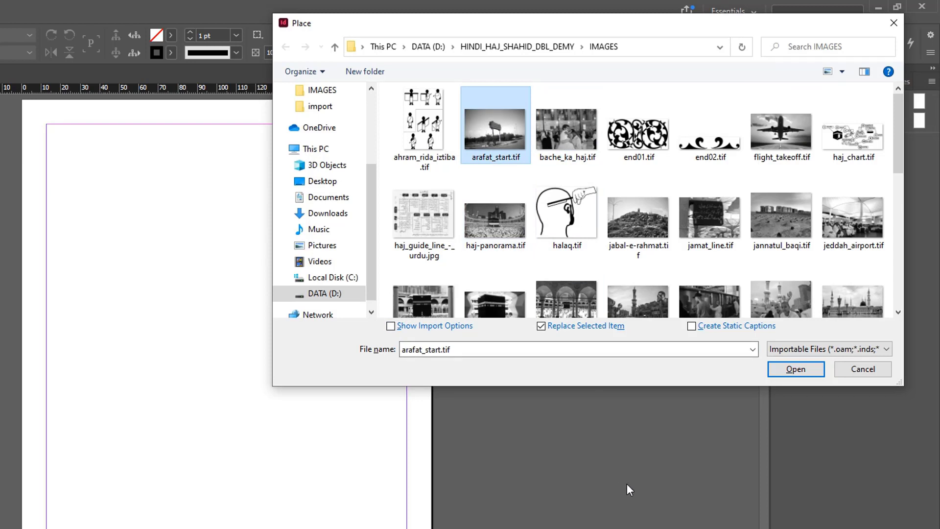
pyautogui.keyDown('ctrl'); pyautogui.click(566, 130); pyautogui.keyUp('ctrl')
pyautogui.keyDown('ctrl'); pyautogui.click(781, 131); pyautogui.keyUp('ctrl')
pyautogui.keyDown('ctrl'); pyautogui.click(495, 220); pyautogui.keyUp('ctrl')
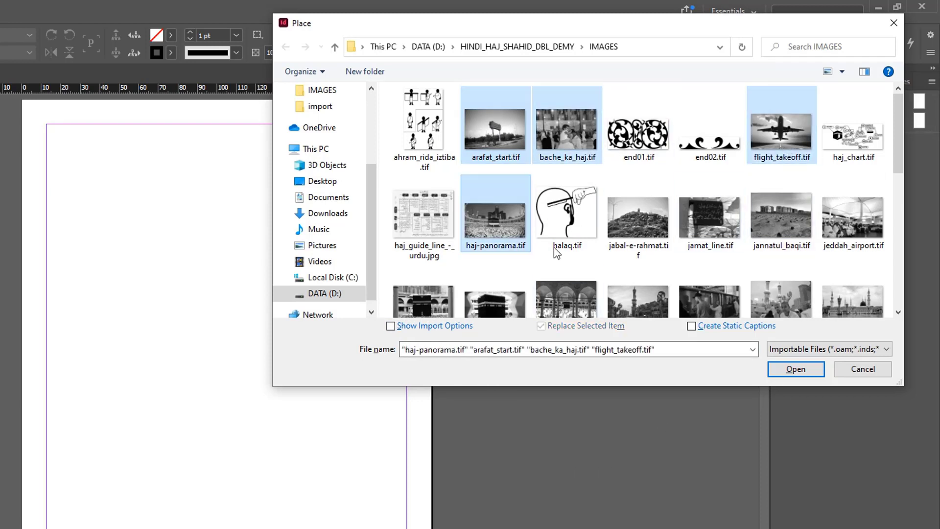
pyautogui.keyDown('ctrl'); pyautogui.click(709, 227); pyautogui.keyUp('ctrl')
pyautogui.keyDown('ctrl'); pyautogui.click(832, 225); pyautogui.keyUp('ctrl')
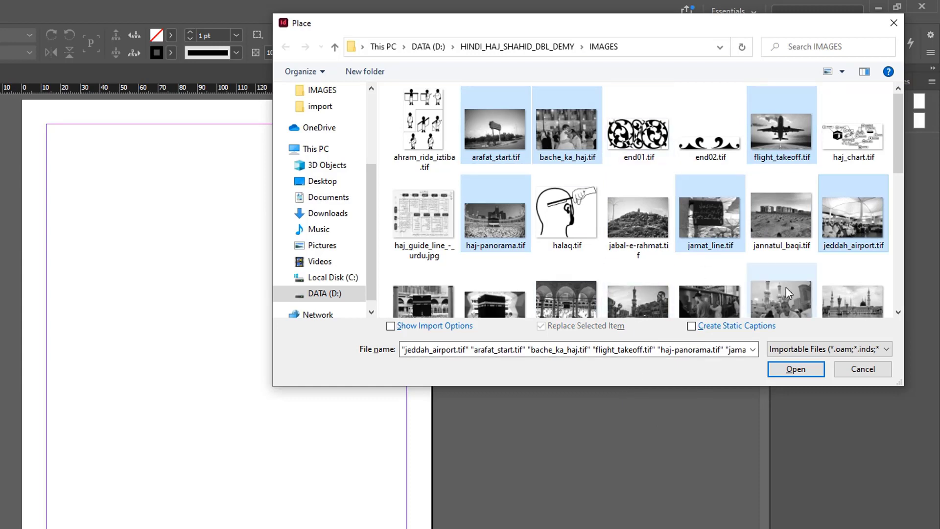
pyautogui.click(797, 370)
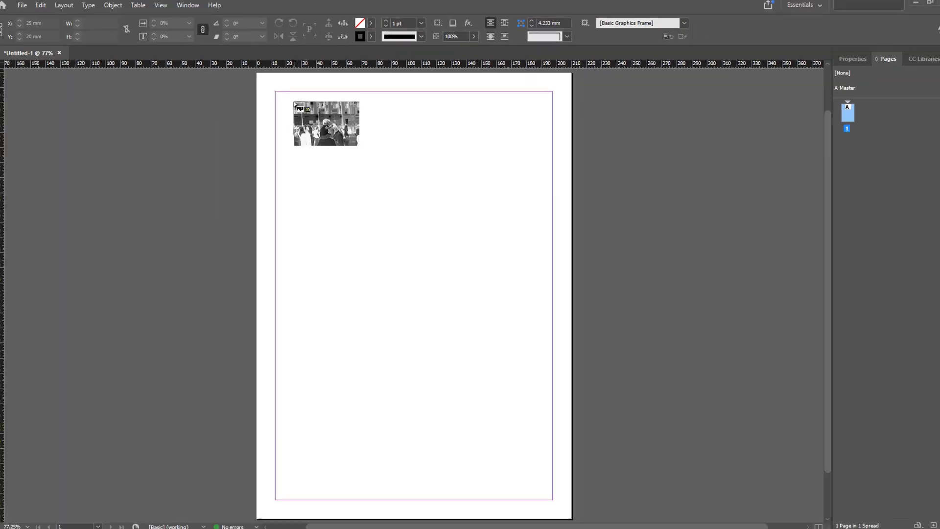
# - Place the six loaded images at full size, one after another, at separate spots on the page and pasteboard
pyautogui.click(304, 101)
pyautogui.click(498, 115)
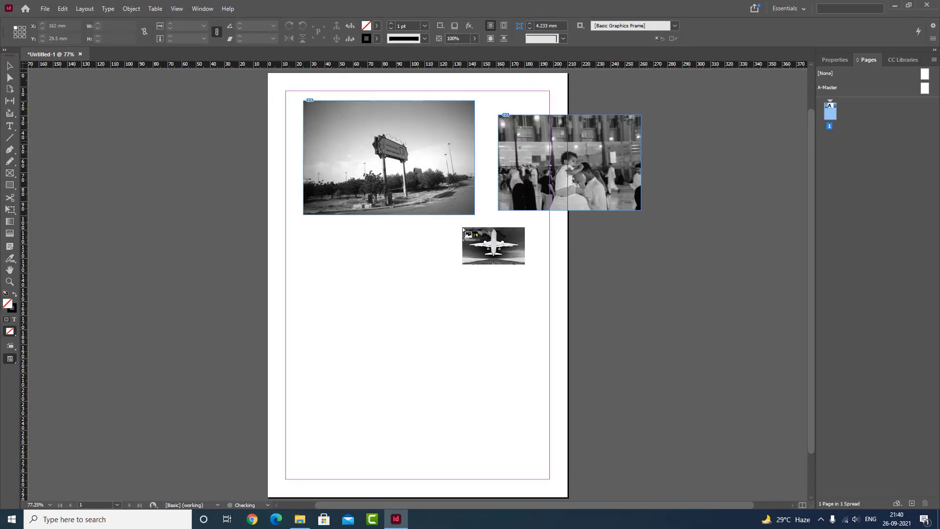
pyautogui.click(338, 242)
pyautogui.click(684, 231)
pyautogui.click(232, 273)
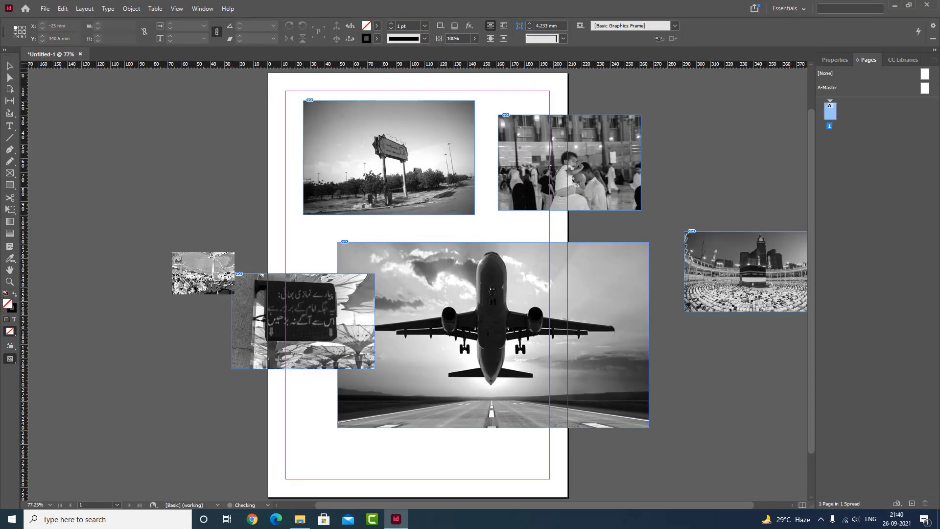
pyautogui.click(147, 186)
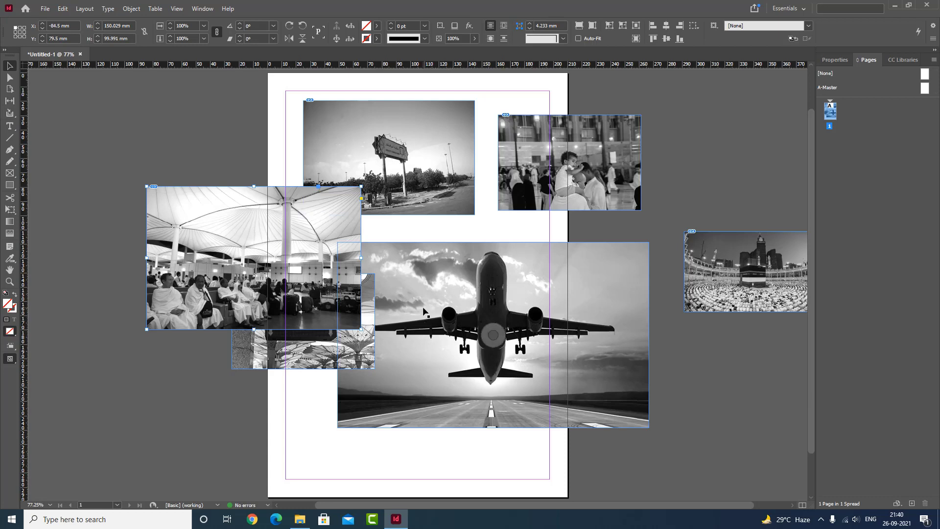
# - Undo the six individual image placements so the images are loaded for placing again
pyautogui.hotkey('ctrl', 'z')
pyautogui.hotkey('ctrl', 'z')
pyautogui.hotkey('ctrl', 'z')
pyautogui.hotkey('ctrl', 'z')
pyautogui.hotkey('ctrl', 'z')
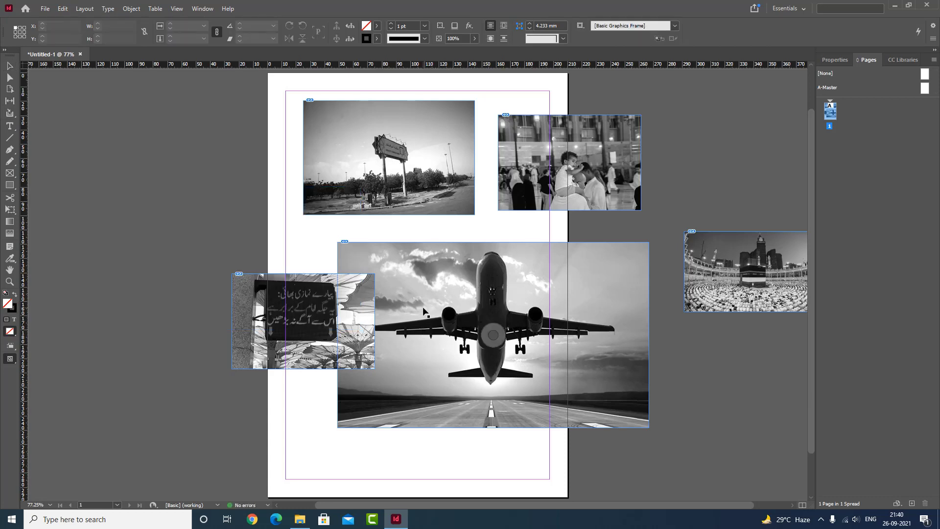
pyautogui.hotkey('ctrl', 'z')
pyautogui.hotkey('ctrl', 'z')
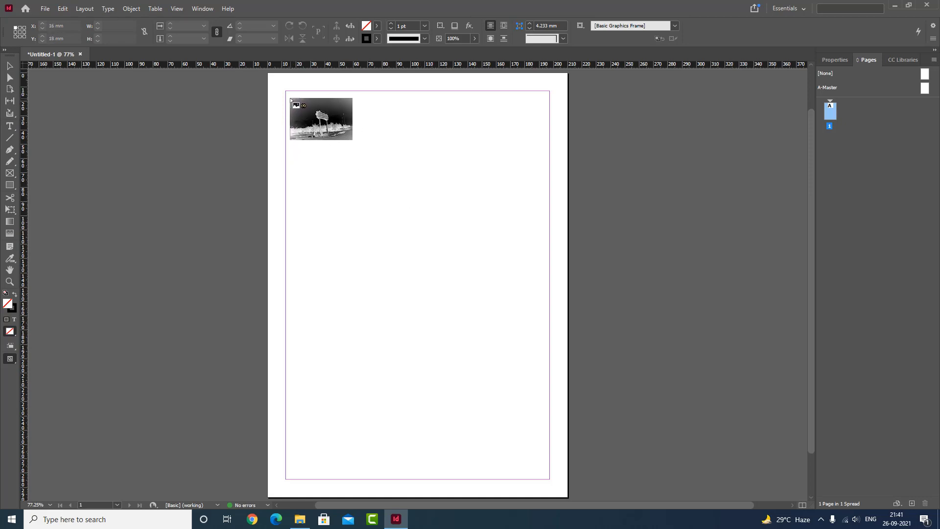
# - Place the six loaded images together as a grid of three columns and two rows, about 254 by 146 mm overall
pyautogui.moveTo(290, 99); pyautogui.dragTo(334, 161)
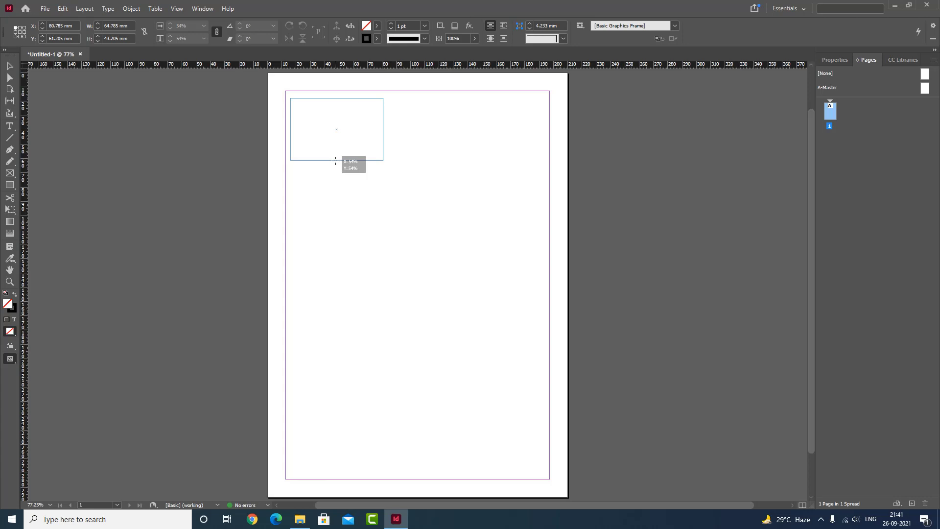
pyautogui.press('Up')
pyautogui.moveTo(336, 160); pyautogui.dragTo(335, 161)
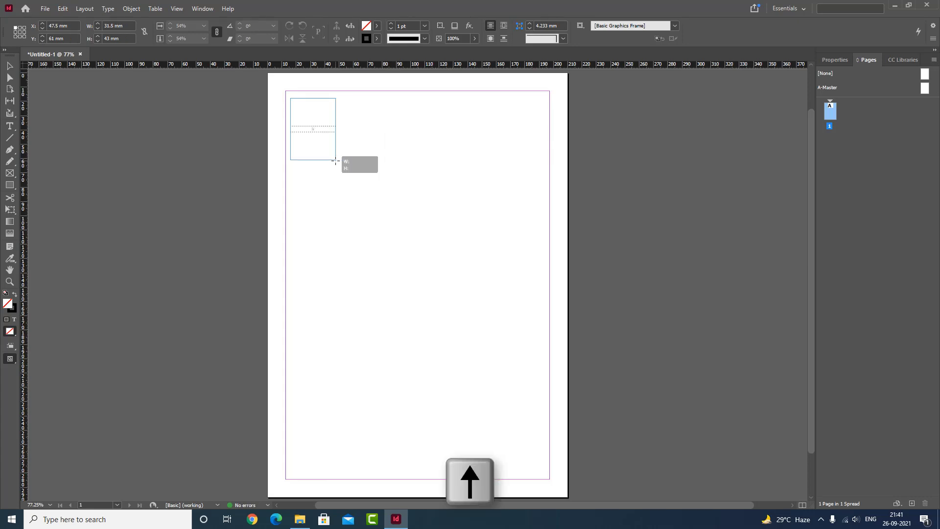
pyautogui.moveTo(336, 161); pyautogui.dragTo(653, 308)
pyautogui.press('Right')
pyautogui.press('Right')
pyautogui.press('Left')
pyautogui.press('Down')
pyautogui.press('Up')
pyautogui.press('Right')
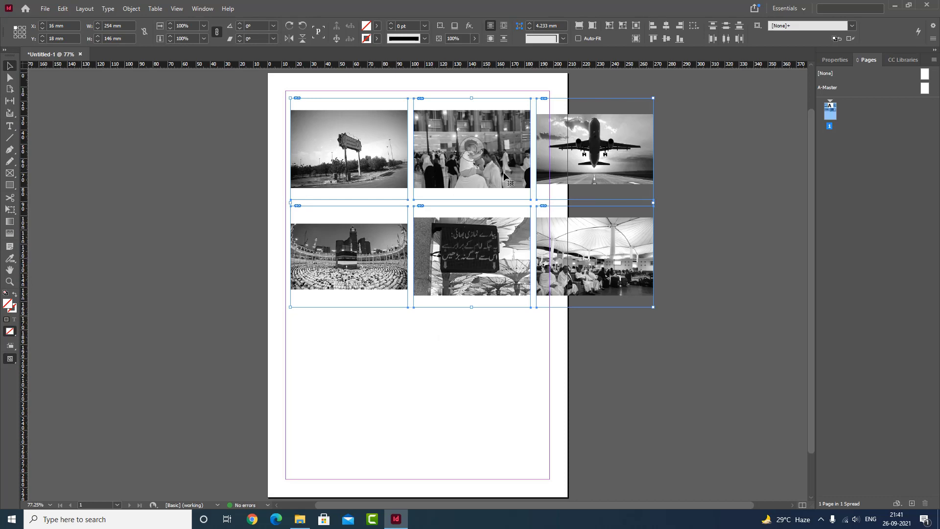
# - Delete the six-image grid and set the default corner size to 8 mm with nothing selected
pyautogui.click(498, 367)
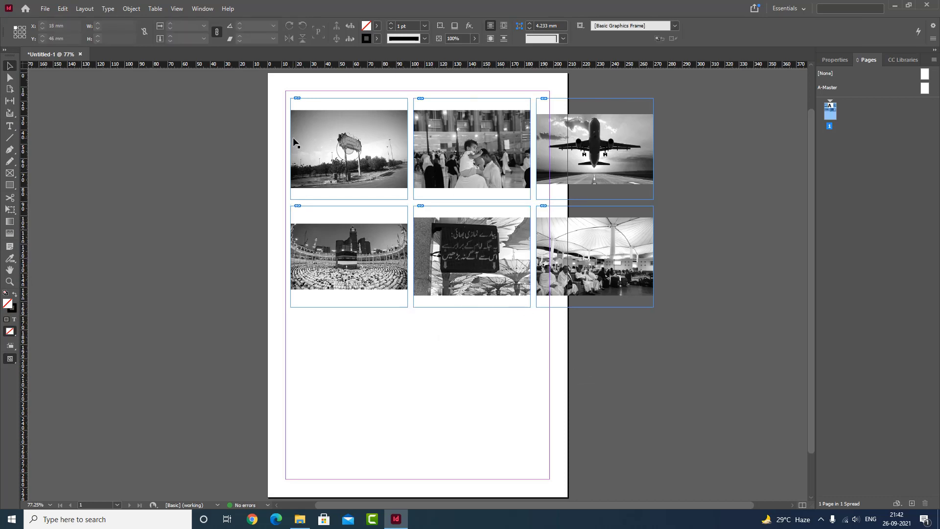
pyautogui.hotkey('ctrl', 'space')
pyautogui.moveTo(246, 81); pyautogui.dragTo(696, 357)
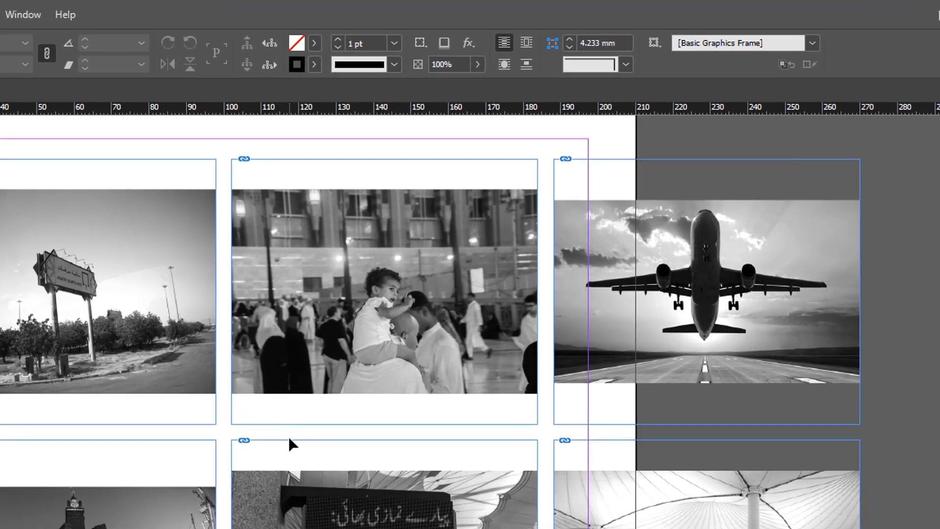
pyautogui.click(620, 42)
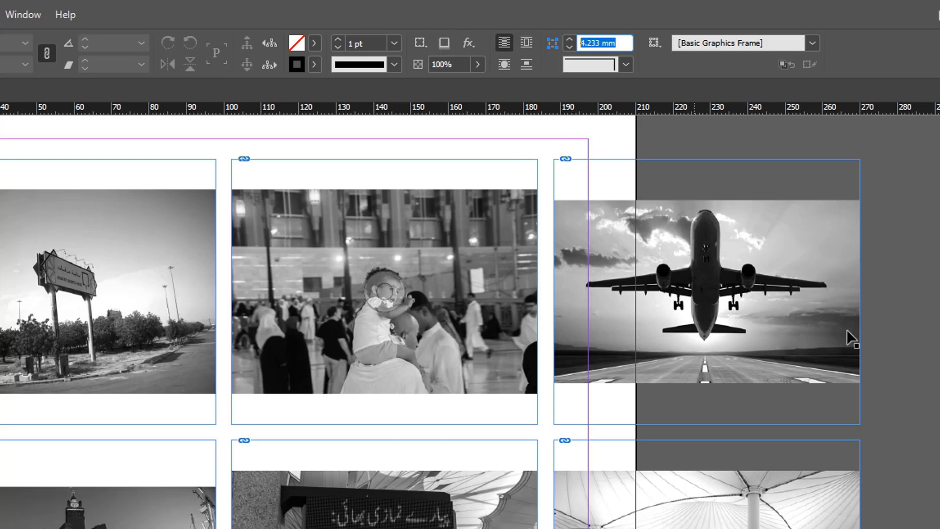
pyautogui.press('Escape')
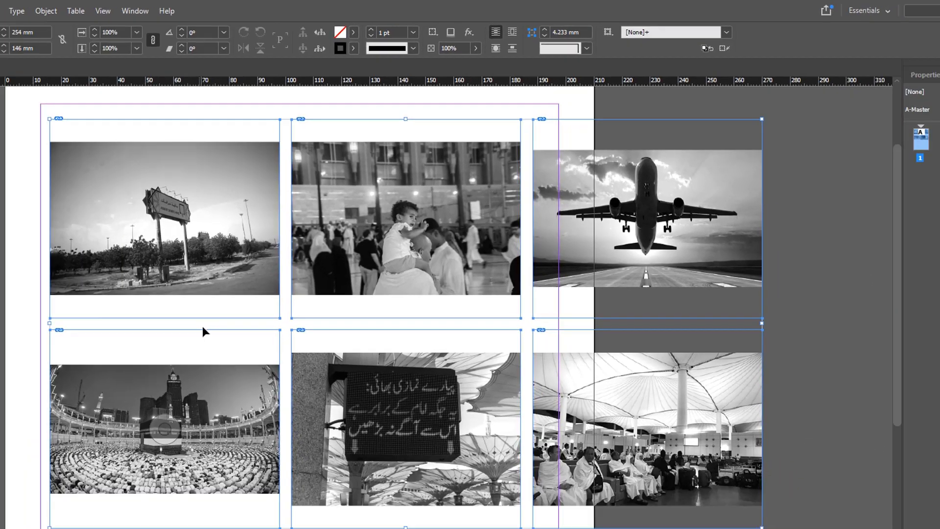
pyautogui.press('Delete')
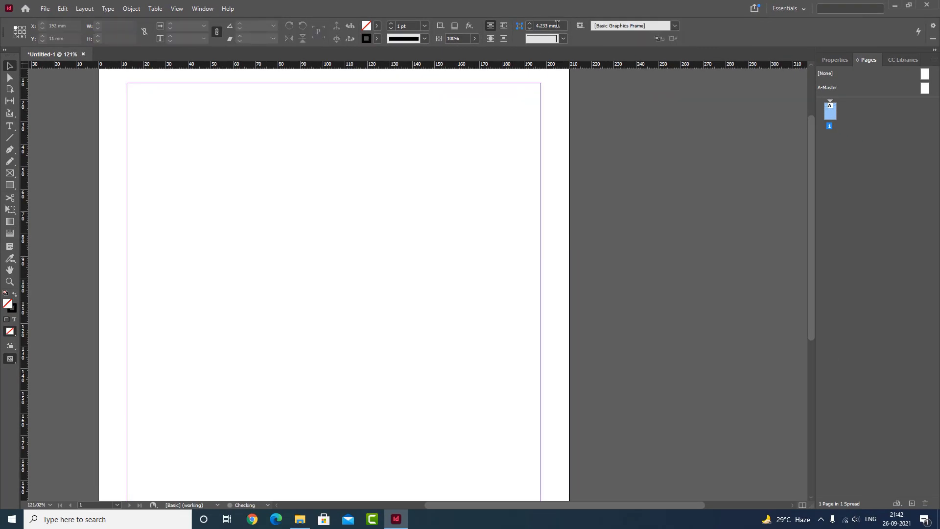
pyautogui.write('8')
pyautogui.press('Return')
# - Place arafat_start.tif, bache_ka_haj.tif, flight_takeoff.tif and haj-panorama.tif together as a two-by-two grid, about 169 by 142 mm overall
pyautogui.hotkey('ctrl', 'd')
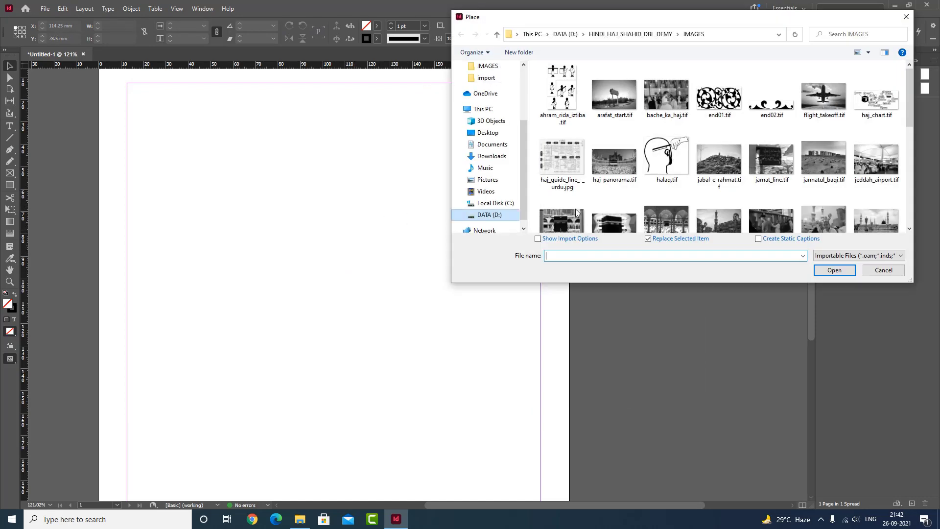
pyautogui.click(623, 97)
pyautogui.keyDown('ctrl'); pyautogui.click(661, 99); pyautogui.keyUp('ctrl')
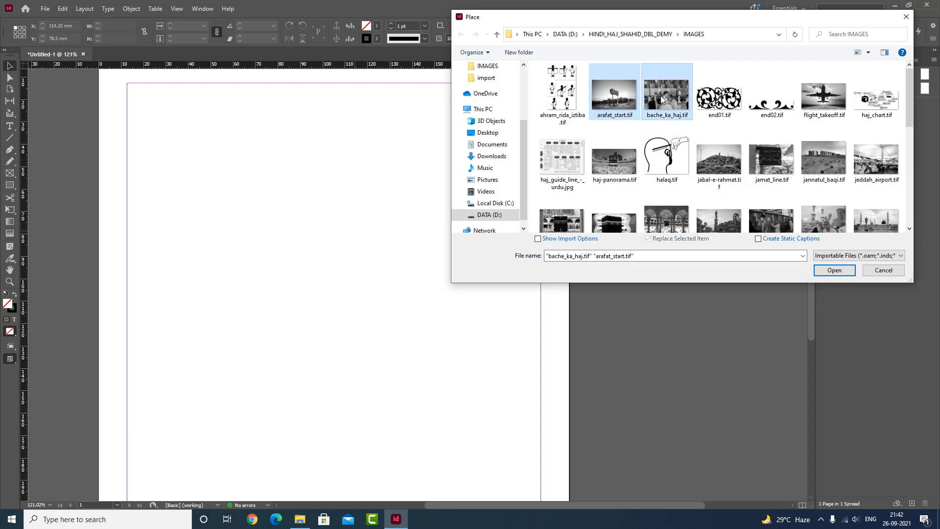
pyautogui.keyDown('ctrl'); pyautogui.click(616, 161); pyautogui.keyUp('ctrl')
pyautogui.keyDown('ctrl'); pyautogui.click(824, 97); pyautogui.keyUp('ctrl')
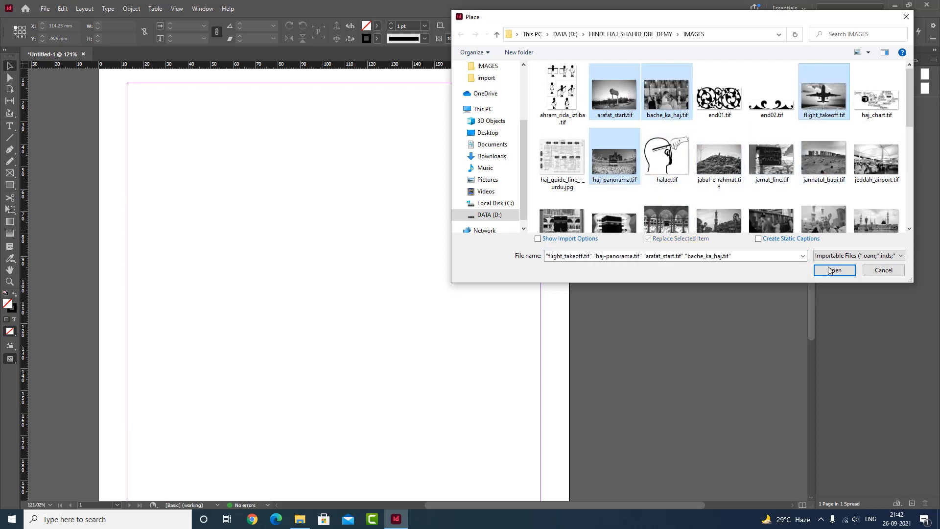
pyautogui.click(834, 270)
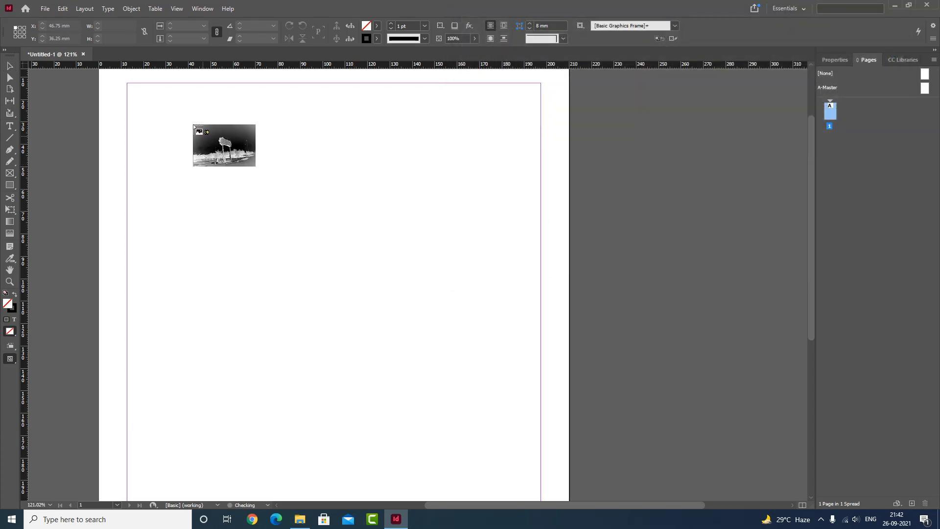
pyautogui.moveTo(161, 112); pyautogui.dragTo(542, 434)
pyautogui.press('Up')
pyautogui.press('Right')
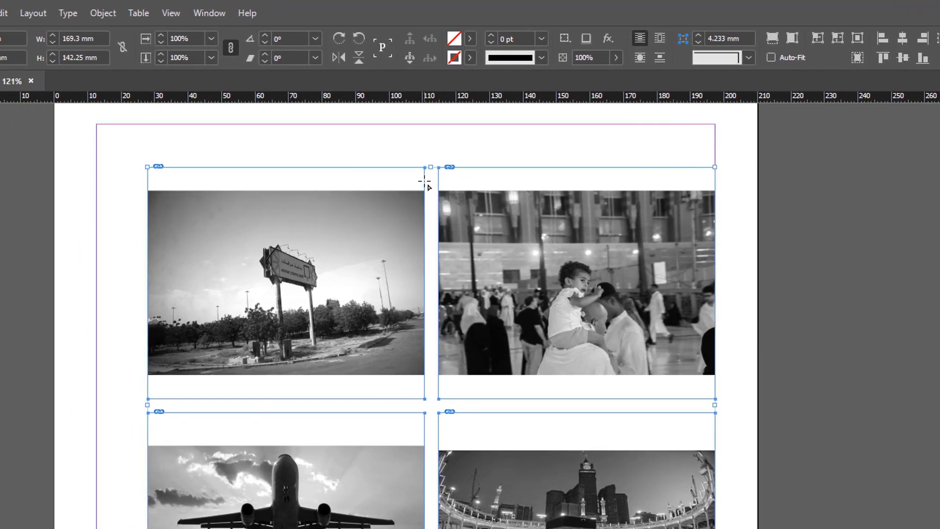
# - Select all four images of the two-by-two grid and delete them from the page
pyautogui.moveTo(425, 182); pyautogui.dragTo(439, 208)
pyautogui.press('Delete')
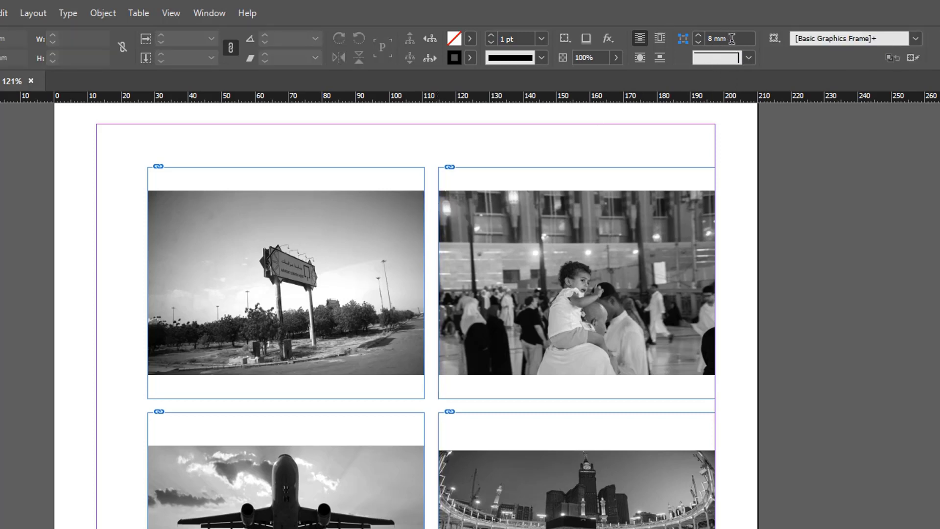
pyautogui.click(721, 44)
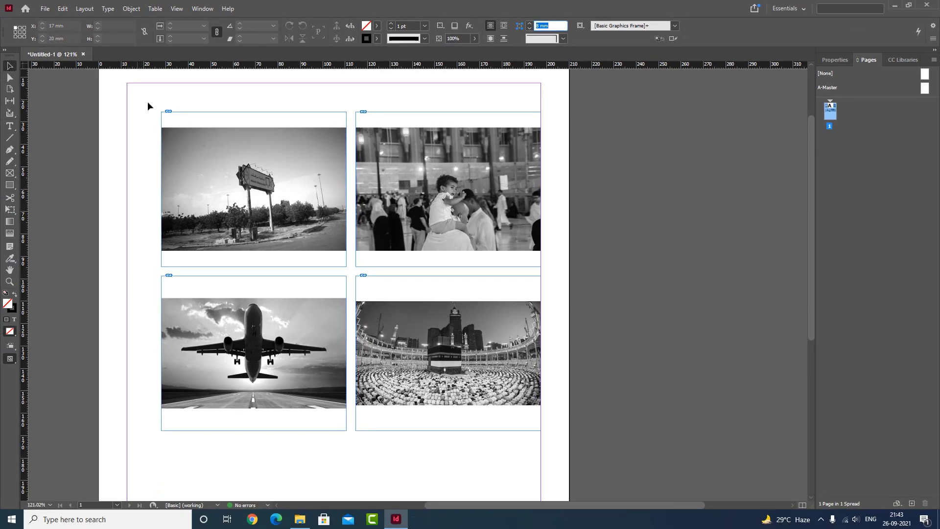
pyautogui.moveTo(137, 98); pyautogui.dragTo(613, 445)
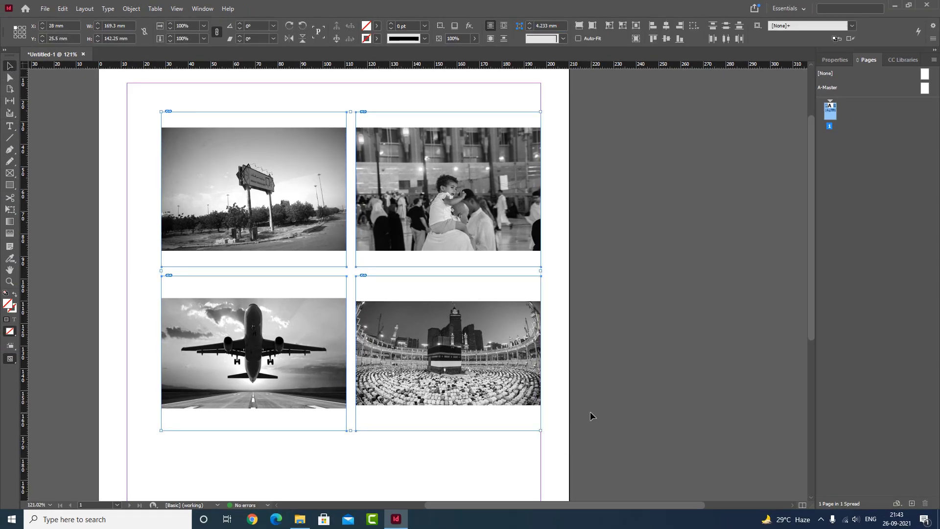
pyautogui.press('Delete')
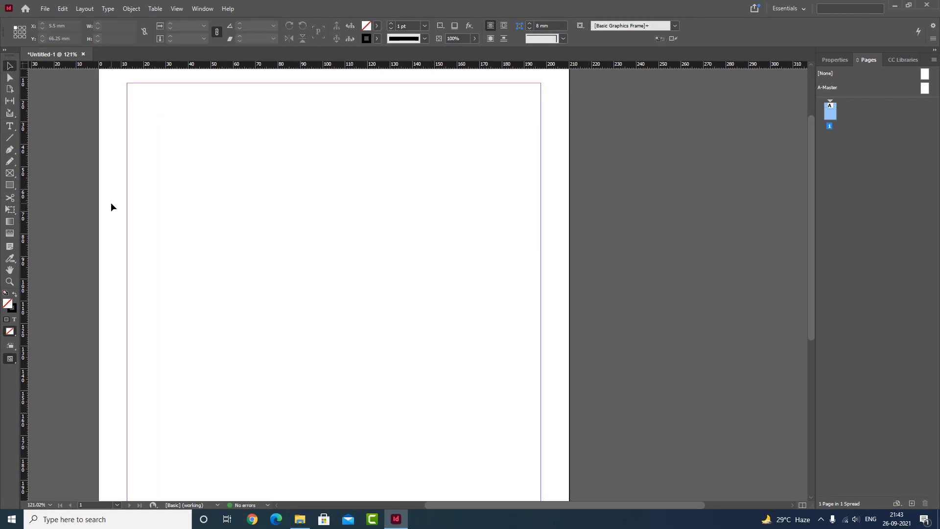
# - Draw a rectangle about 90 by 87 mm in the page's upper left area and place haj-panorama.tif inside it
pyautogui.click(11, 186)
pyautogui.moveTo(152, 113); pyautogui.dragTo(352, 307)
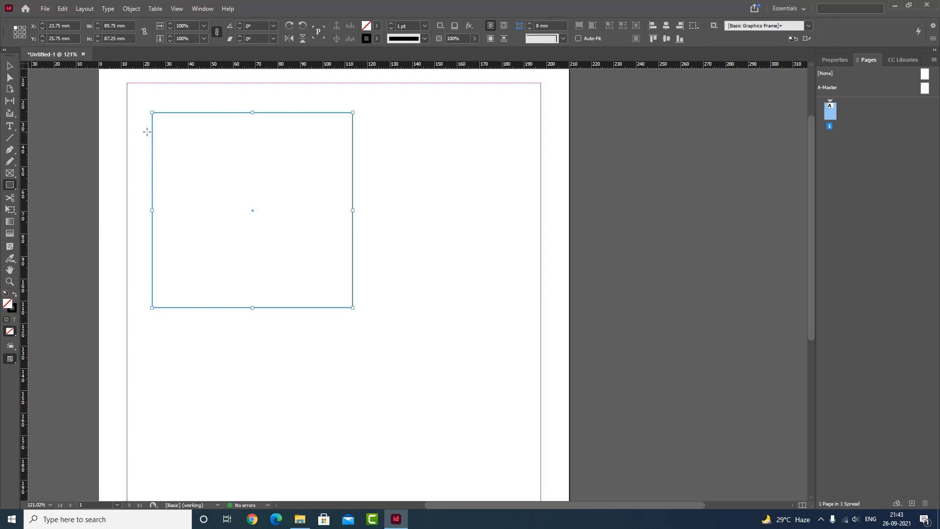
pyautogui.hotkey('ctrl', 'd')
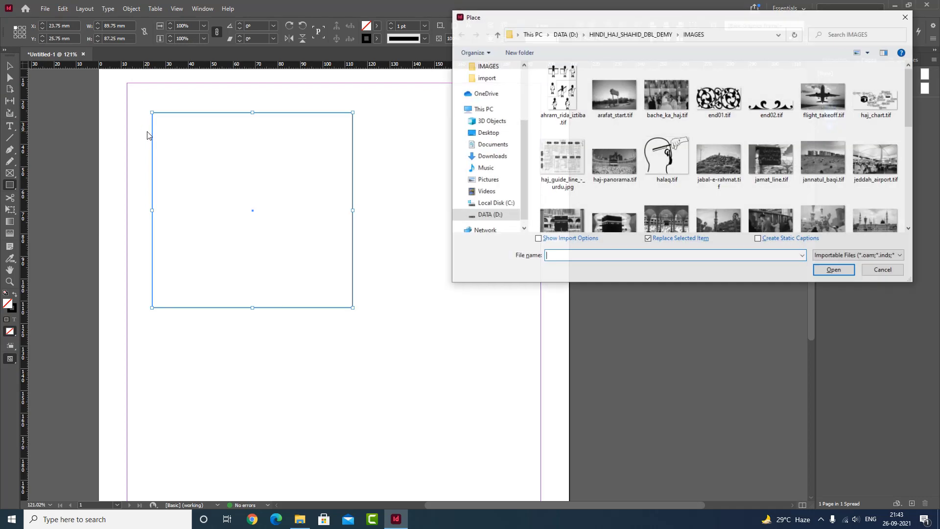
pyautogui.doubleClick(620, 153)
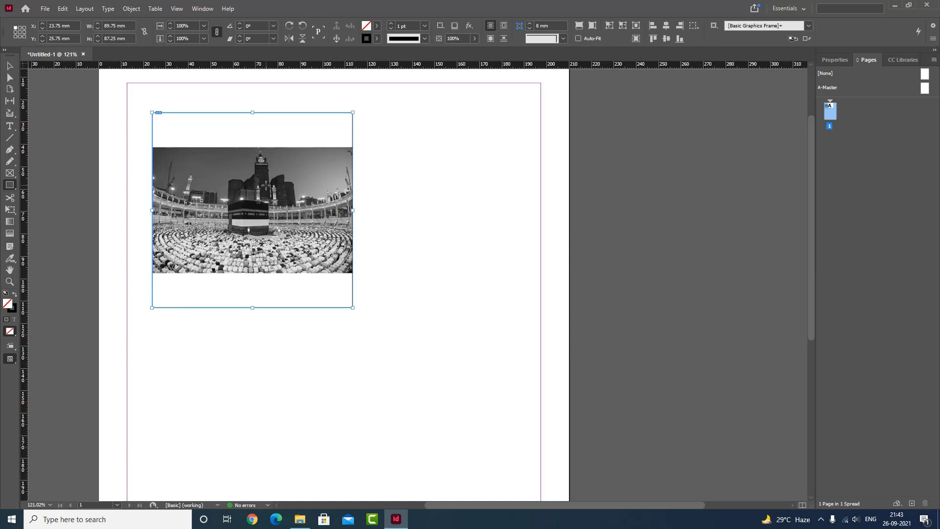
# - Undo the haj-panorama placement and the drawing of its rectangle
pyautogui.hotkey('ctrl', 'z')
pyautogui.press('Escape')
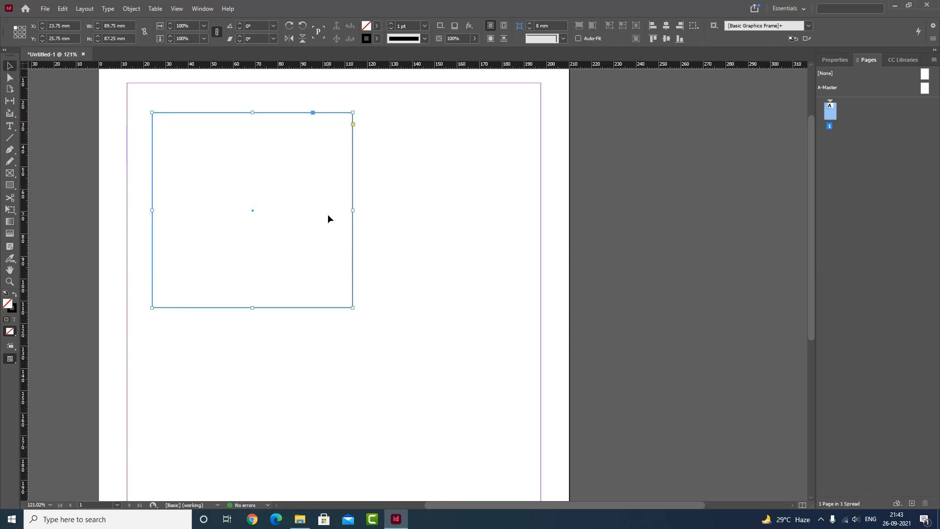
pyautogui.hotkey('ctrl', 'z')
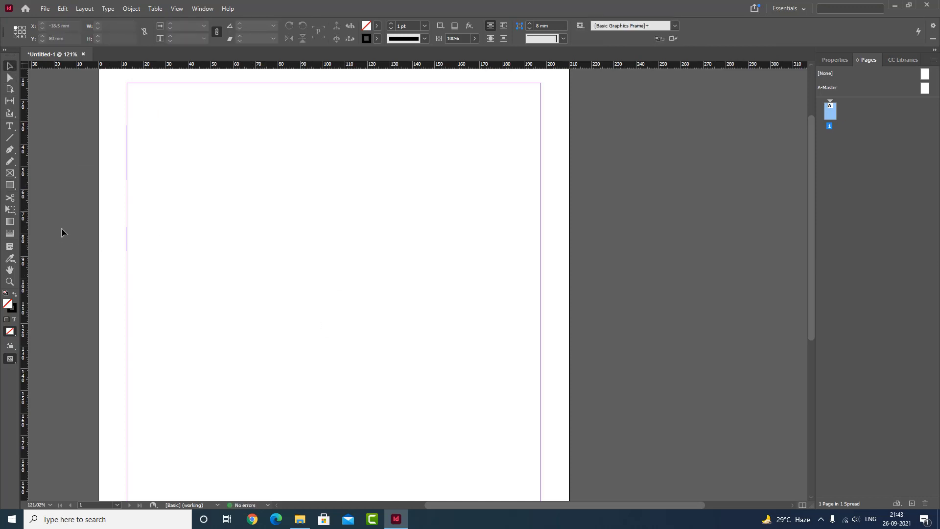
# - Draw a closed freehand shape about 130 by 88 mm with the Pencil tool and place jamat_line.tif inside it
pyautogui.click(10, 161)
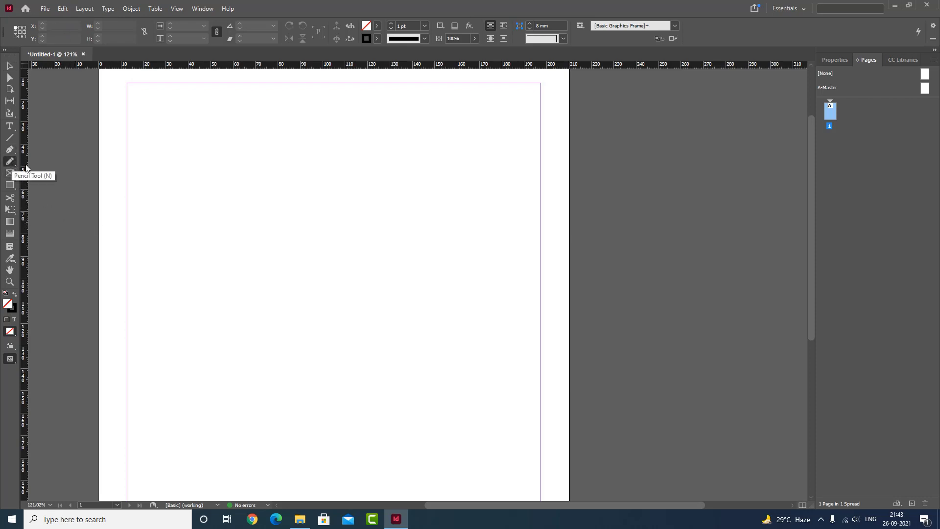
pyautogui.moveTo(321, 136)
pyautogui.mouseDown()
pyautogui.moveTo(230, 167)
pyautogui.moveTo(295, 203)
pyautogui.moveTo(237, 253)
pyautogui.moveTo(487, 298)
pyautogui.moveTo(493, 176)
pyautogui.moveTo(417, 127)
pyautogui.moveTo(340, 114)
pyautogui.moveTo(320, 137)
pyautogui.mouseUp()
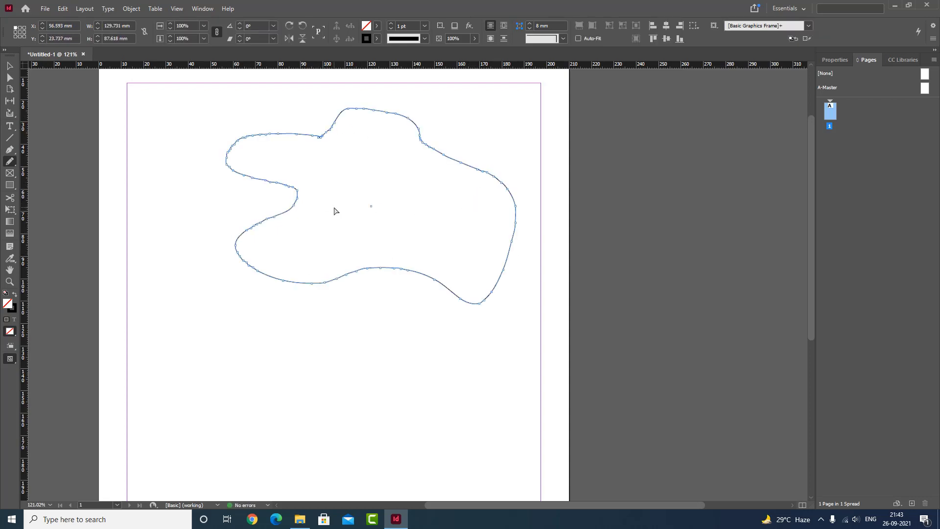
pyautogui.hotkey('ctrl', 'd')
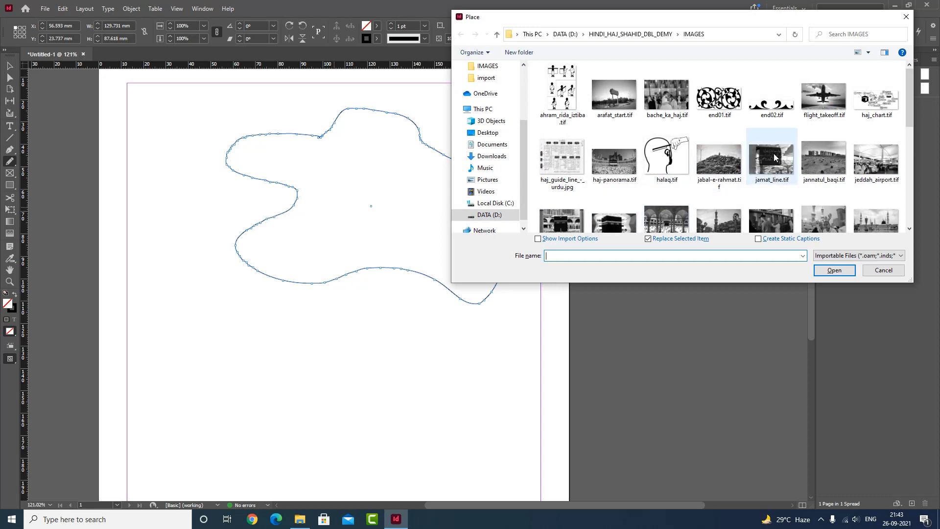
pyautogui.doubleClick(775, 157)
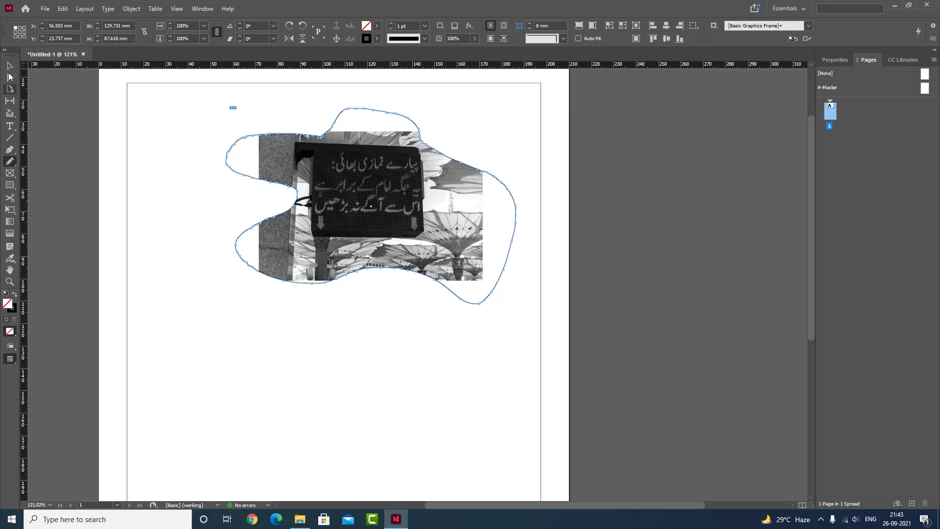
# - Delete the freehand shape together with its placed image
pyautogui.click(9, 66)
pyautogui.press('Delete')
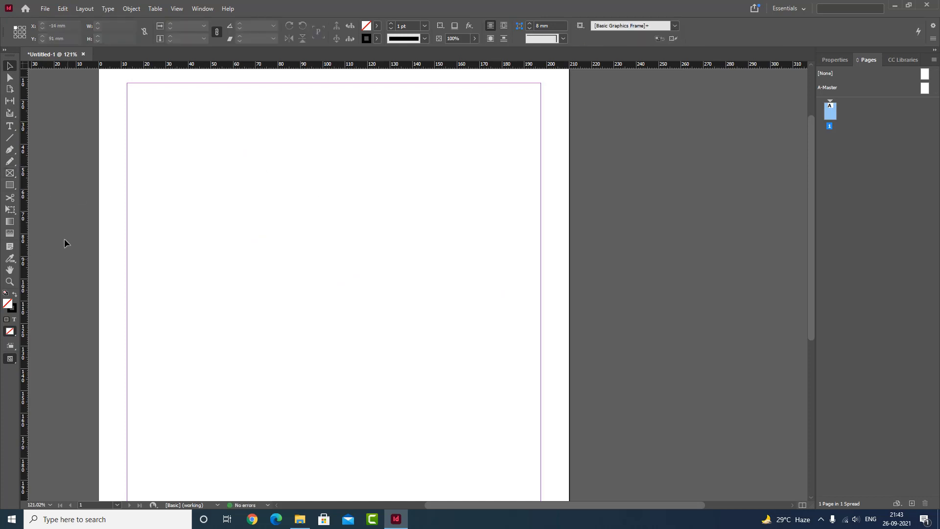
# - Create a wide text frame in the page's upper half containing "This is an image" and format all its text as All Caps
pyautogui.click(9, 126)
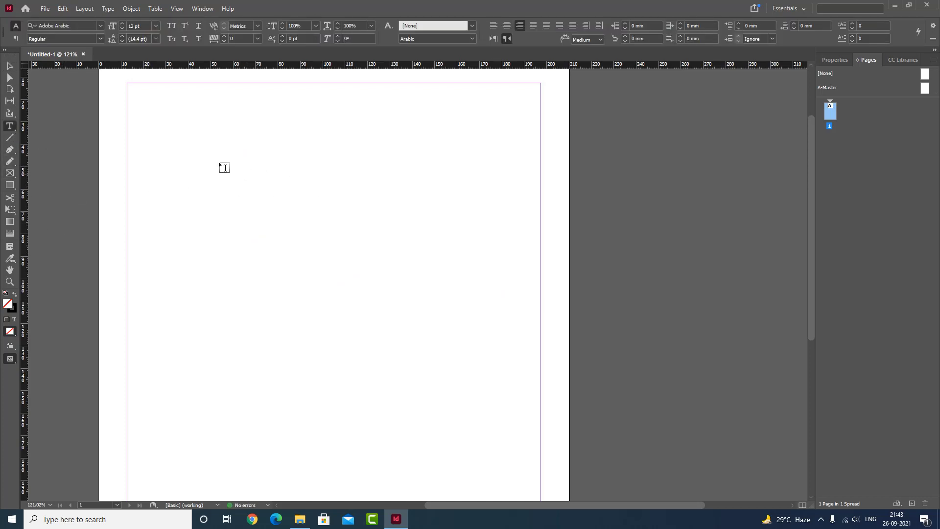
pyautogui.moveTo(174, 147); pyautogui.dragTo(479, 288)
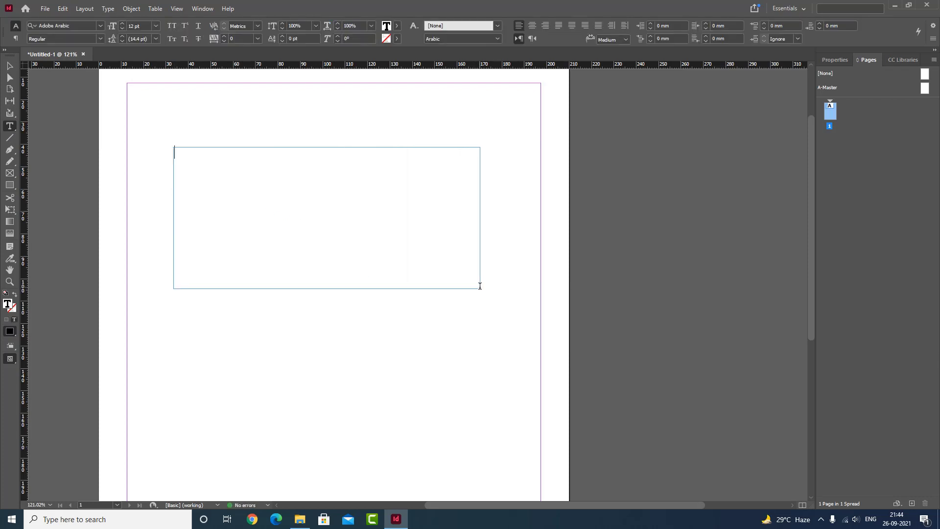
pyautogui.write('This is an image')
pyautogui.hotkey('ctrl', 'a')
pyautogui.hotkey('ctrl', 'shift', 'k')
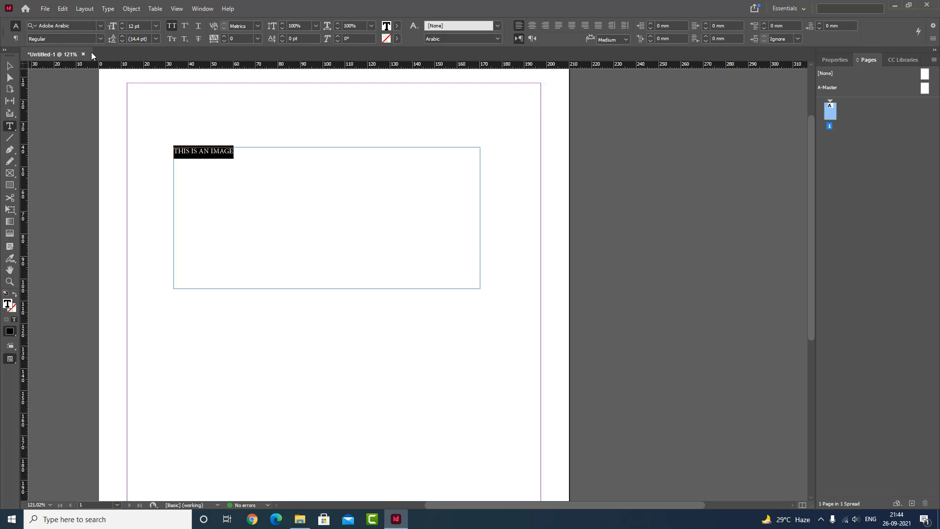
# - Set the selected "This is an image" text in Arial Black and enlarge it to a large headline font size
pyautogui.click(65, 24)
pyautogui.write('arial')
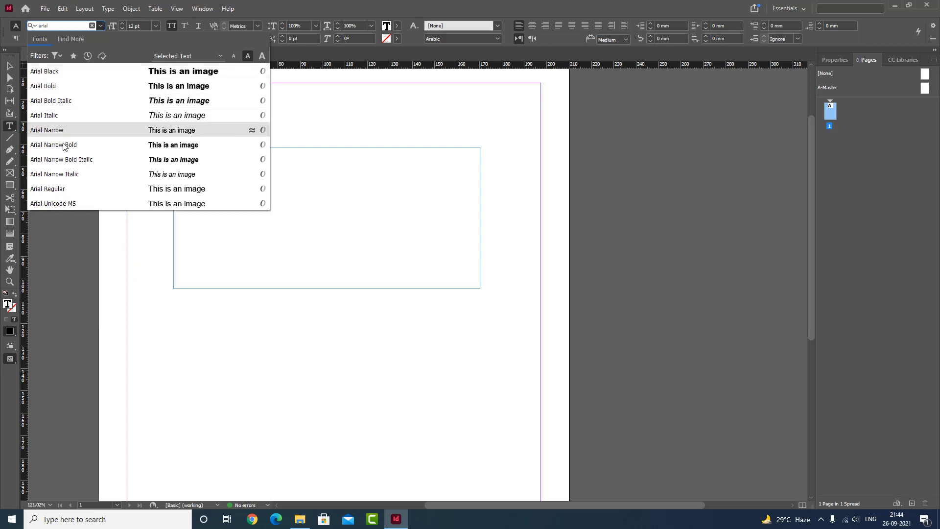
pyautogui.click(57, 73)
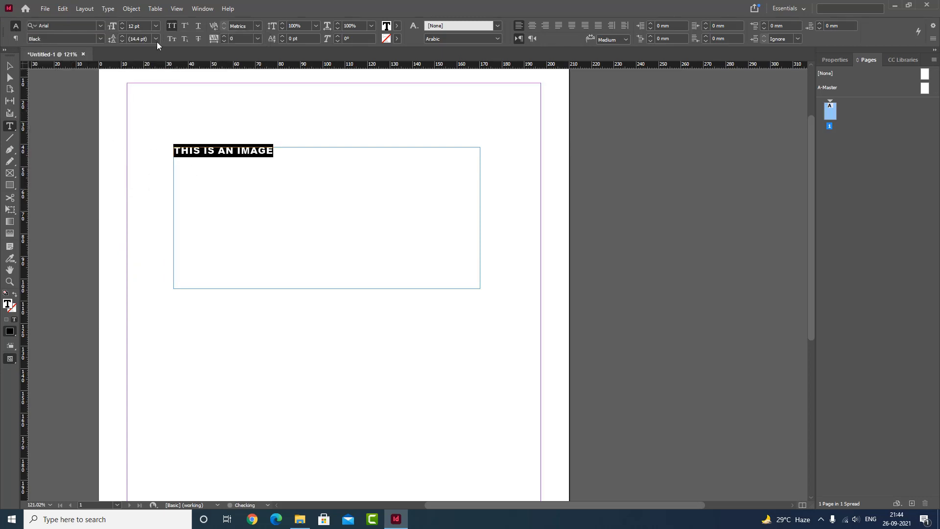
pyautogui.click(156, 25)
pyautogui.click(143, 179)
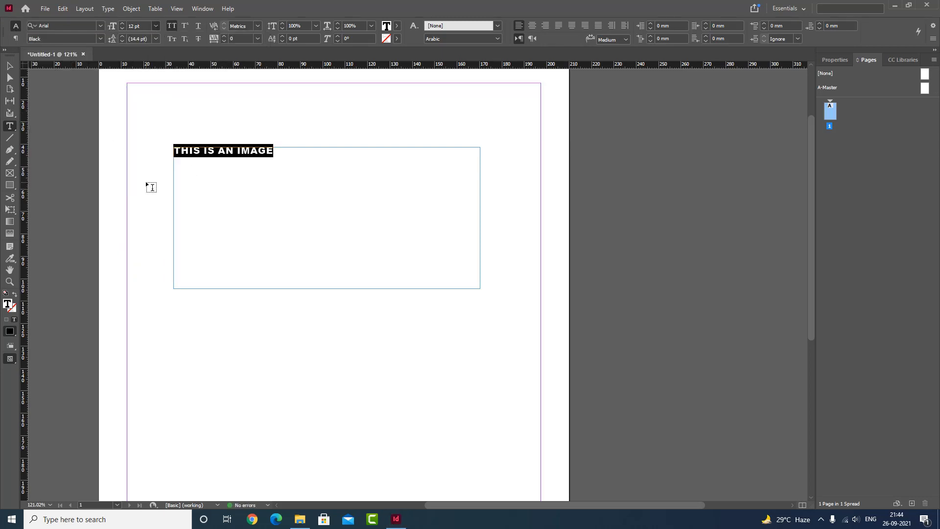
# - Enlarge the text frame to about 186 by 84 mm and move it to about X 22 mm, Y 46 mm
pyautogui.click(9, 66)
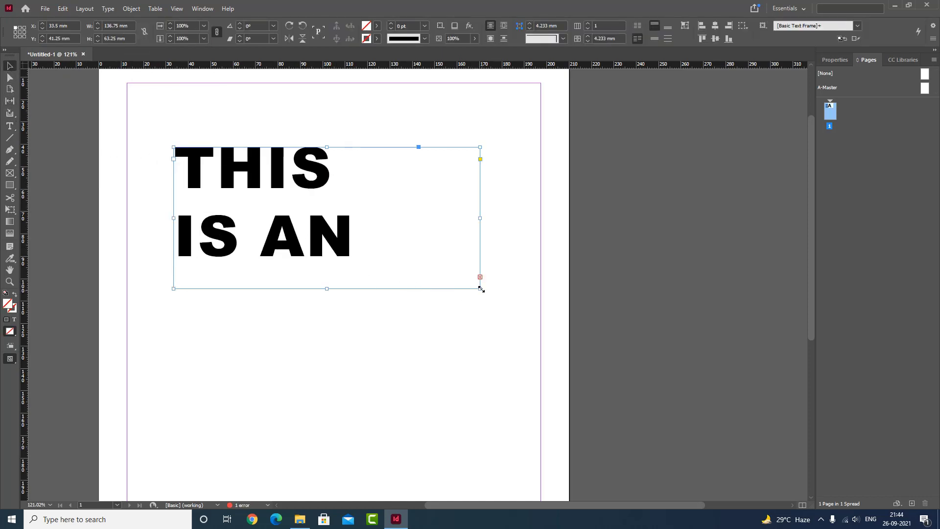
pyautogui.moveTo(480, 288); pyautogui.dragTo(590, 334)
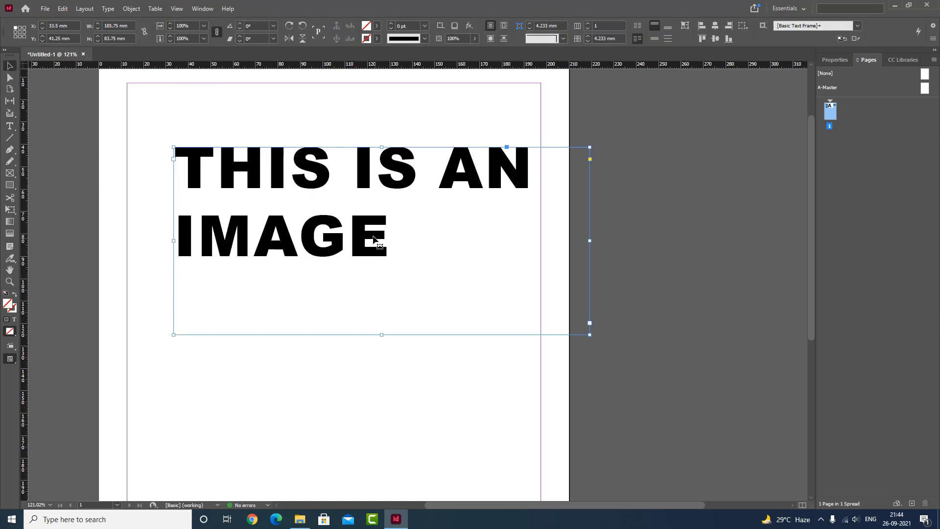
pyautogui.moveTo(379, 230); pyautogui.dragTo(354, 241)
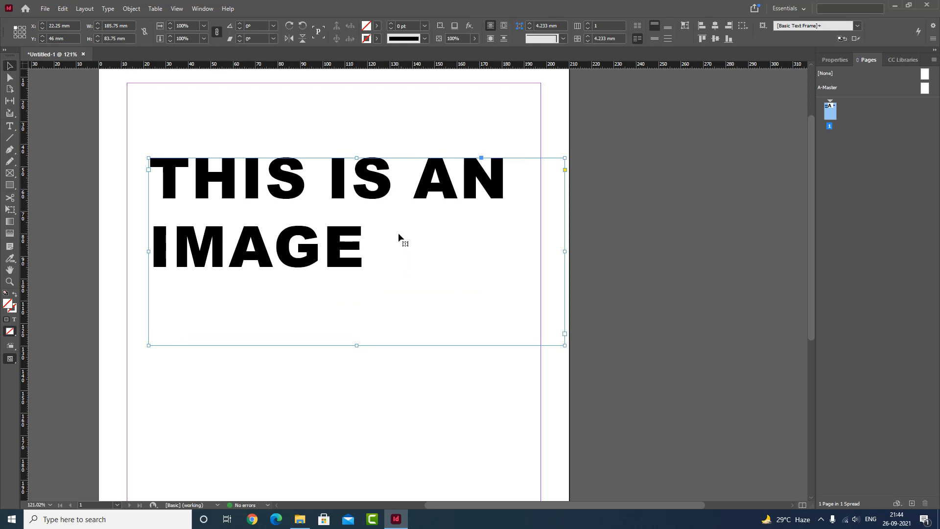
# - Convert the headline text to outlines and set the fill of the letter shapes to None
pyautogui.hotkey('ctrl', 'shift', 'o')
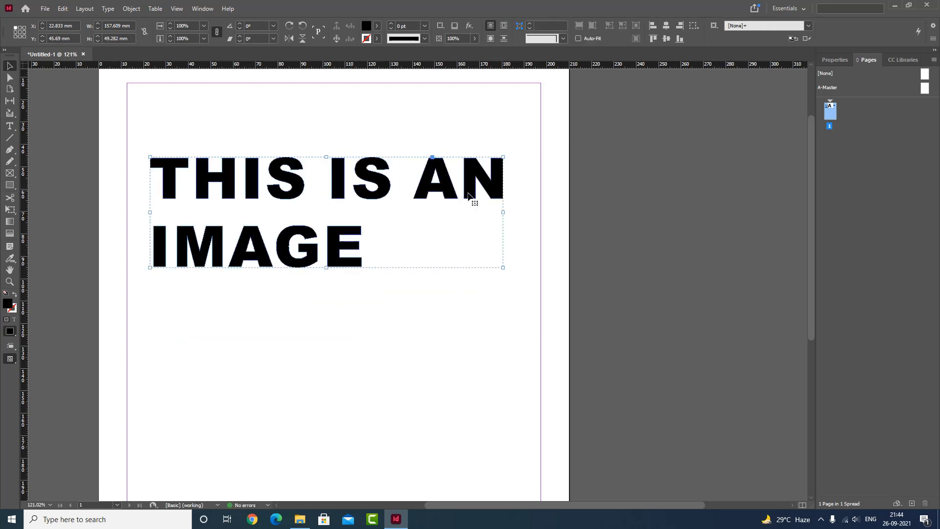
pyautogui.click(377, 25)
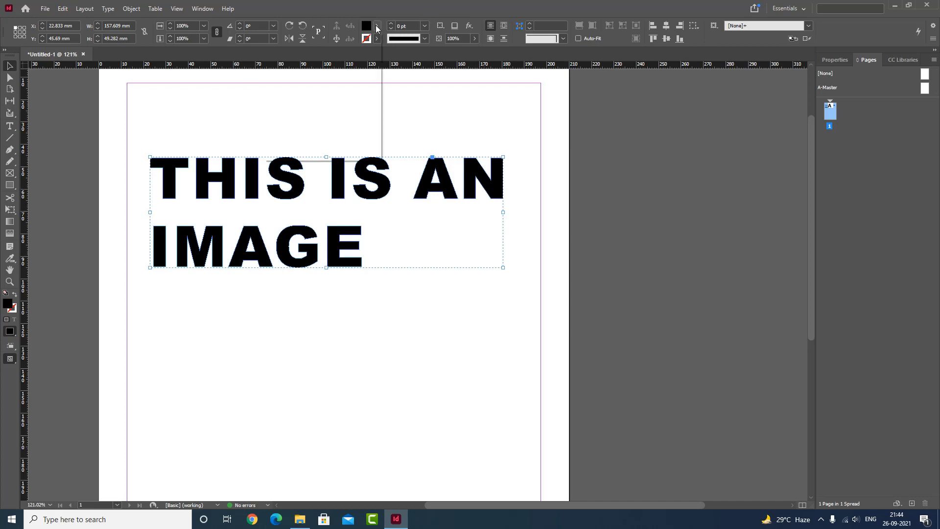
pyautogui.click(287, 59)
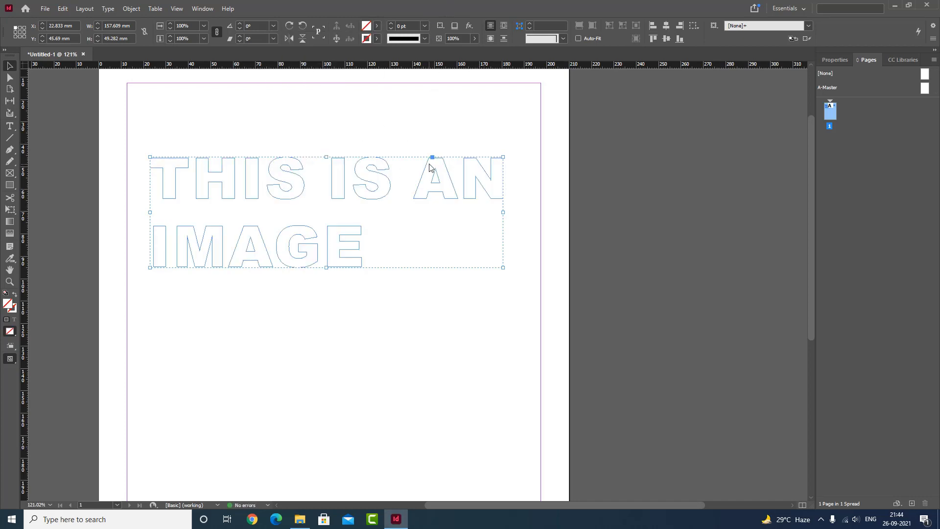
# - Place the image of the arched courtyard inside the outlined letters of the first line, "THIS IS AN"
pyautogui.hotkey('ctrl', 'd')
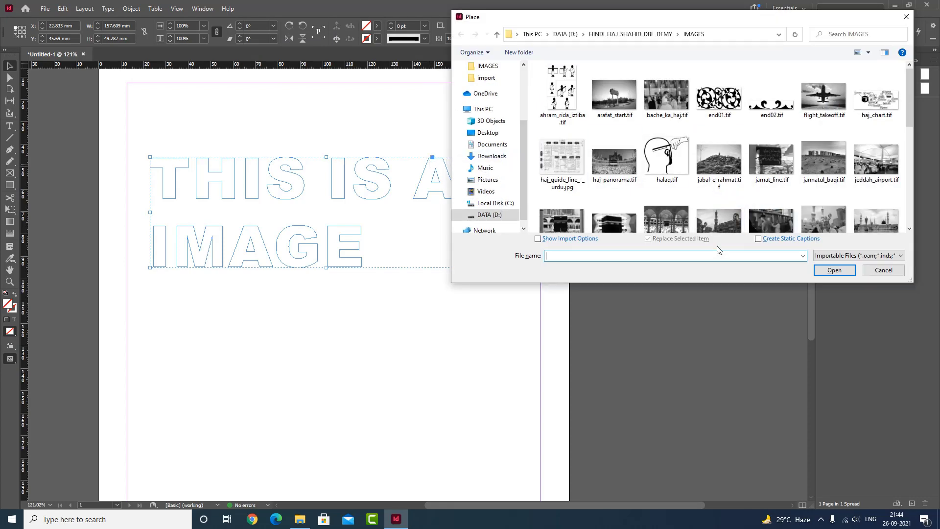
pyautogui.doubleClick(676, 222)
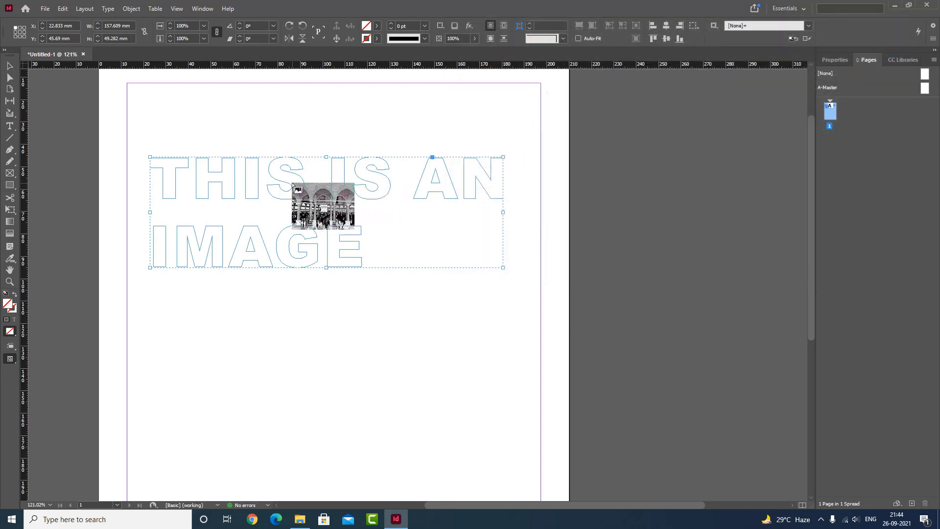
pyautogui.click(290, 184)
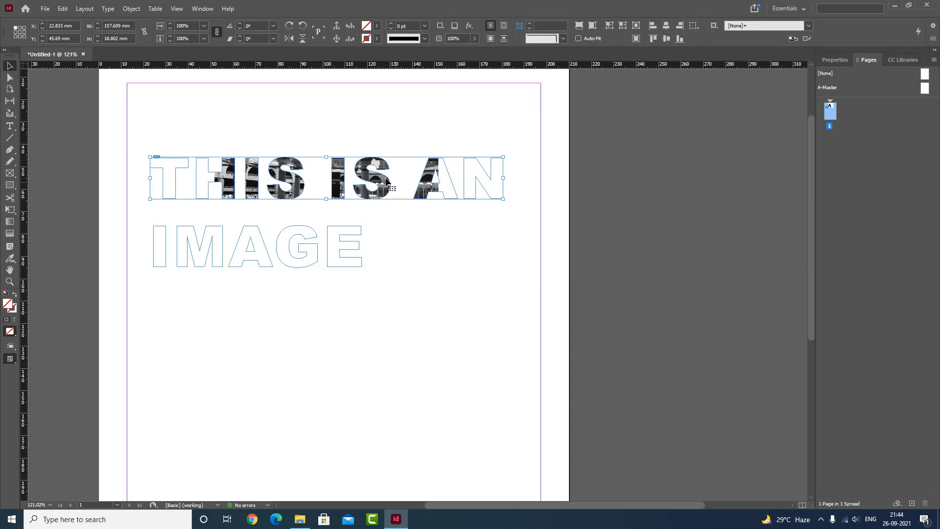
pyautogui.click(418, 228)
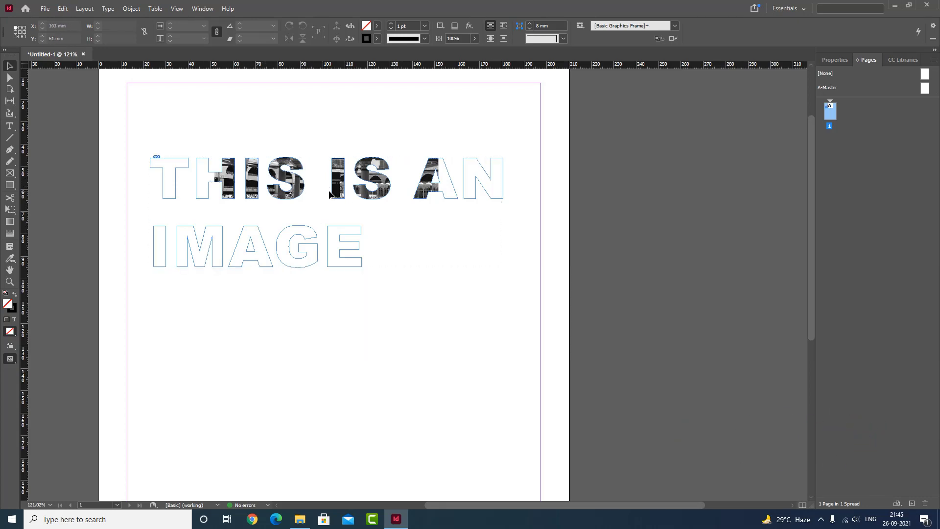
# - Scale the outlined text group together with its placed image to about 299 by 94 mm
pyautogui.click(385, 198)
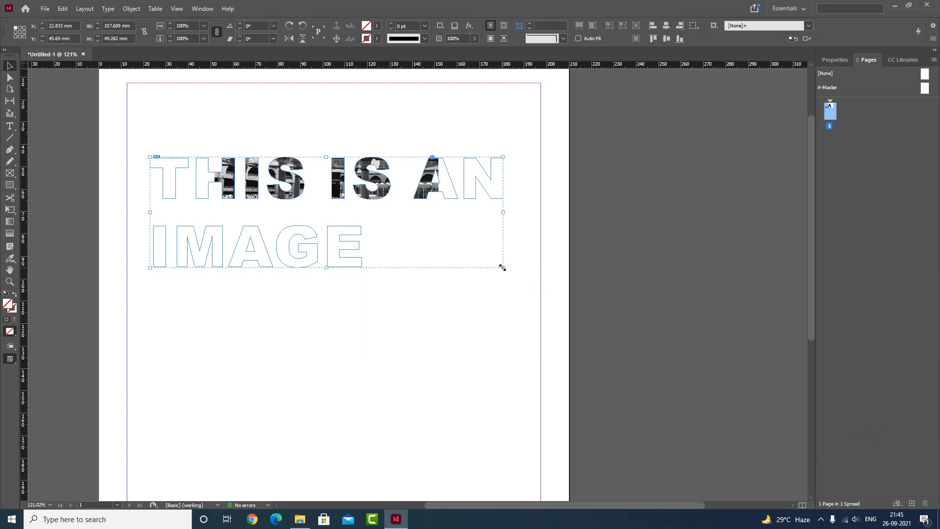
pyautogui.moveTo(503, 267); pyautogui.dragTo(619, 365)
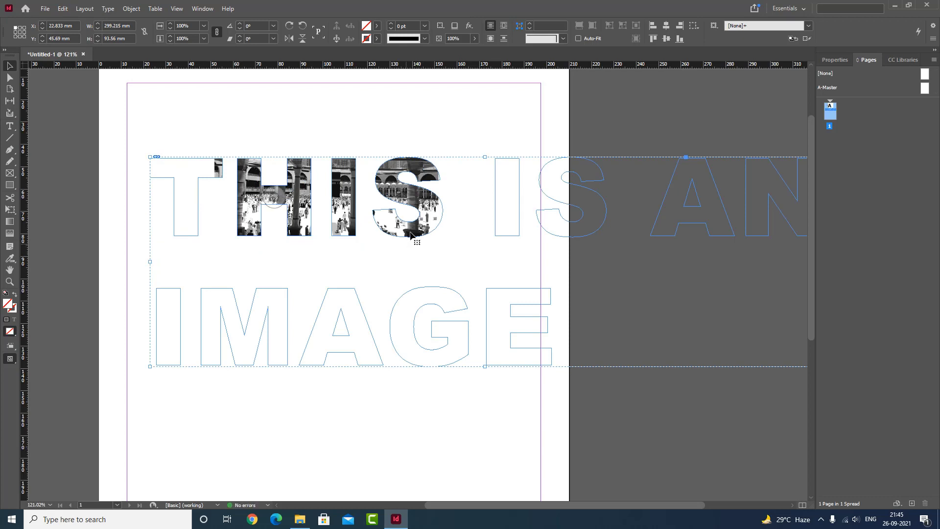
pyautogui.click(445, 131)
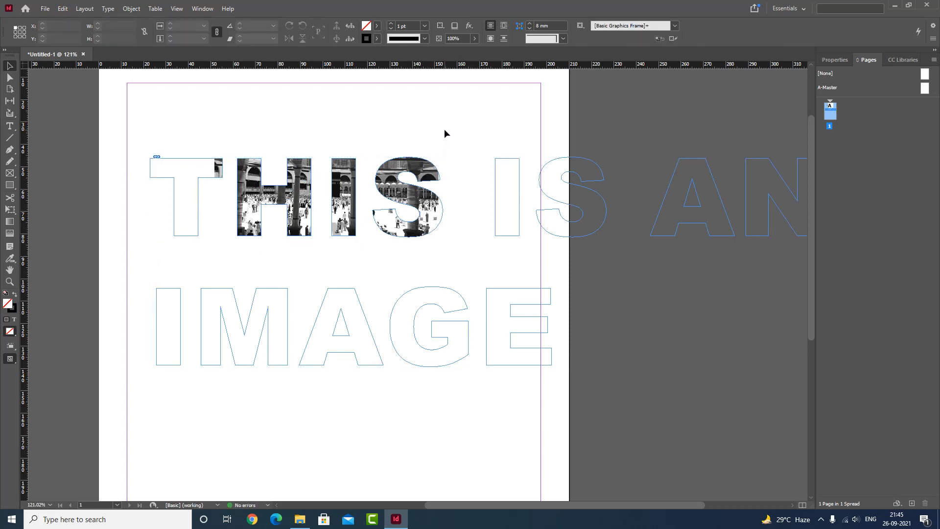